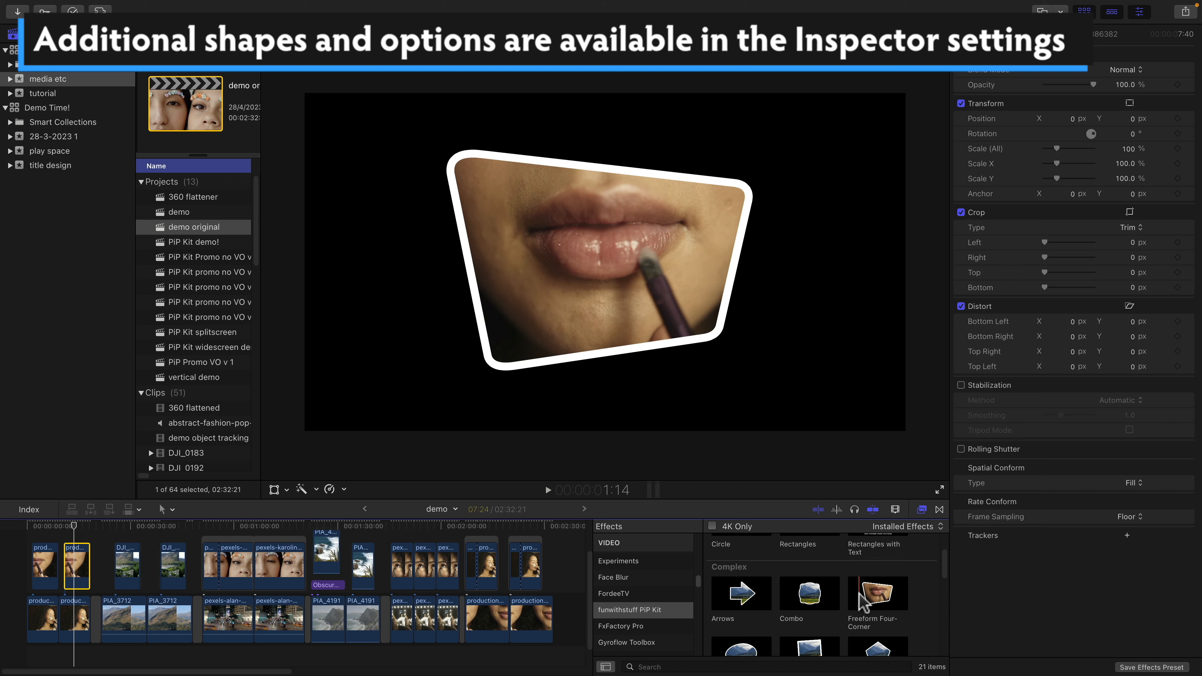
# Step: Browse the funwithstuff PiP Kit effects and apply Rectangles to the second connected clip, the lips close-up
pyautogui.scroll(-1, 859, 597)
pyautogui.scroll(-3, 861, 600)
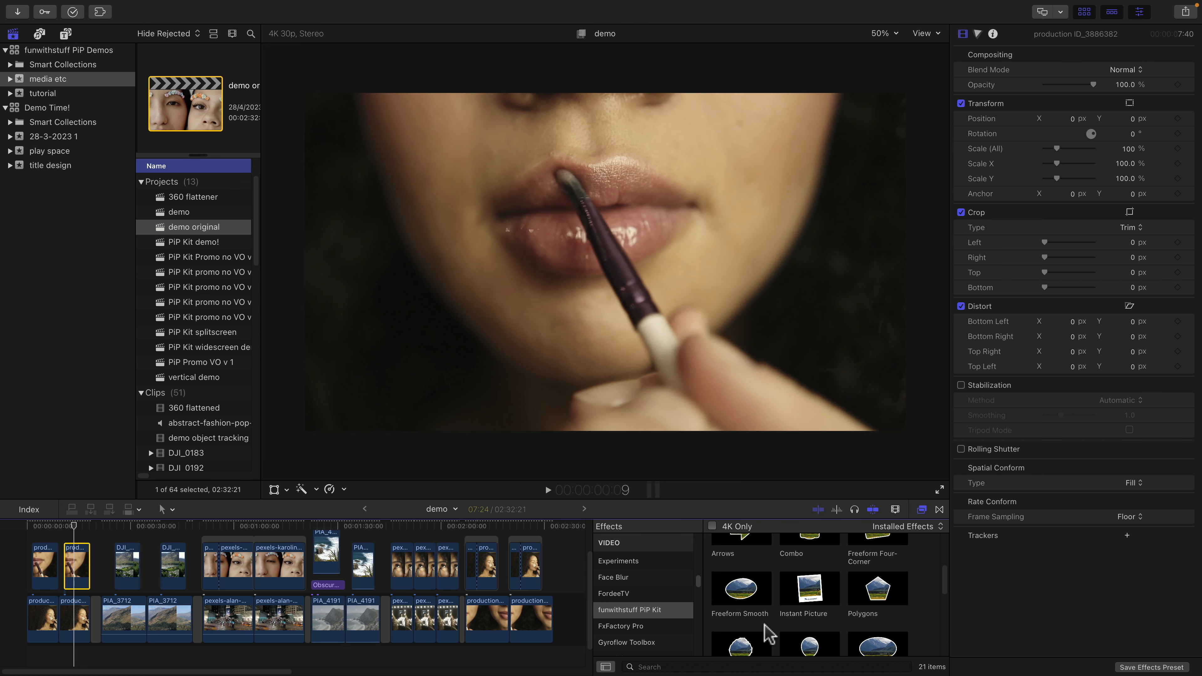
pyautogui.scroll(-6, 768, 635)
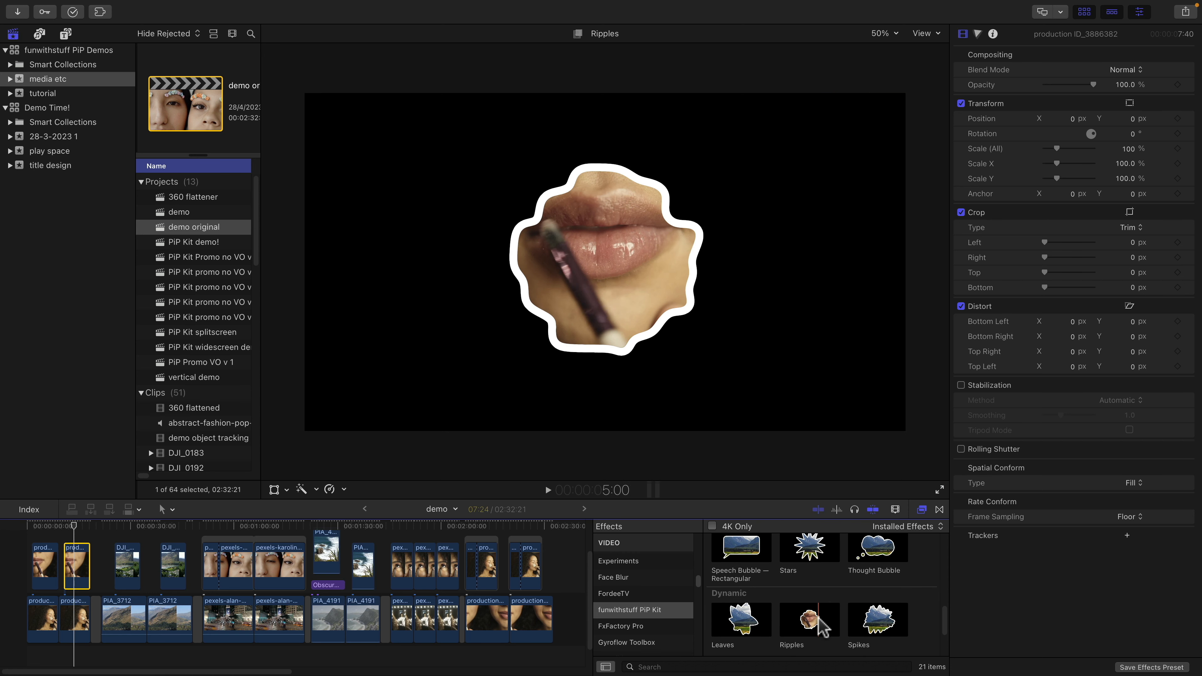
pyautogui.scroll(5, 808, 615)
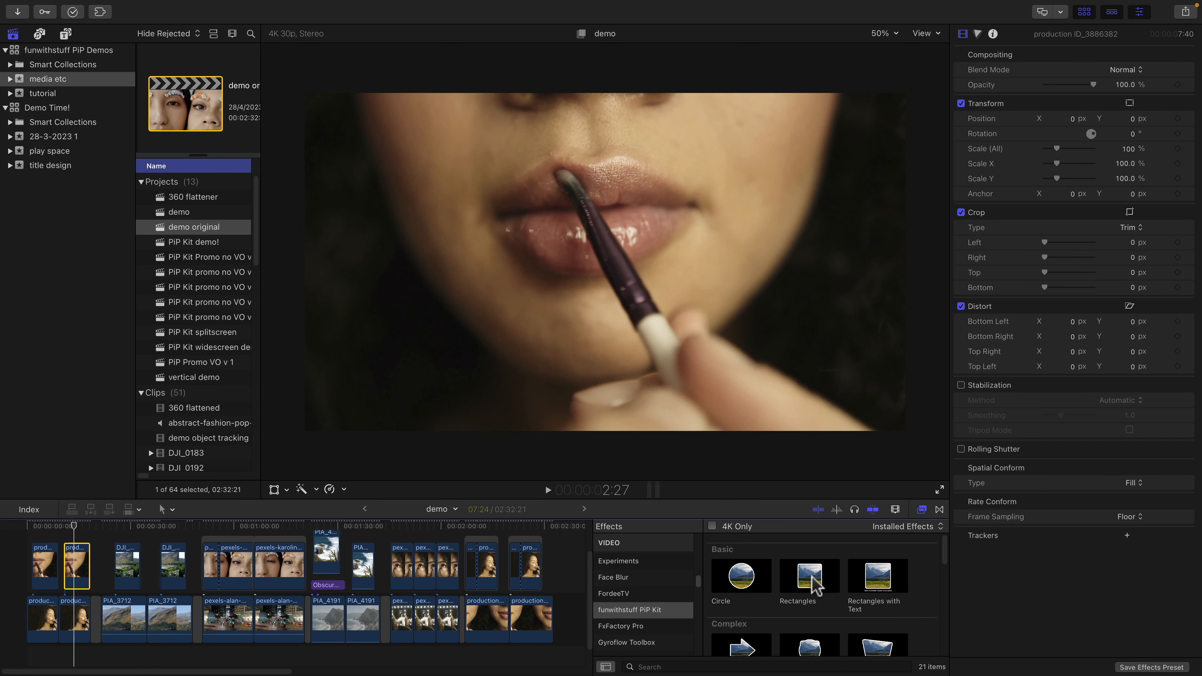
pyautogui.moveTo(811, 587); pyautogui.dragTo(79, 574)
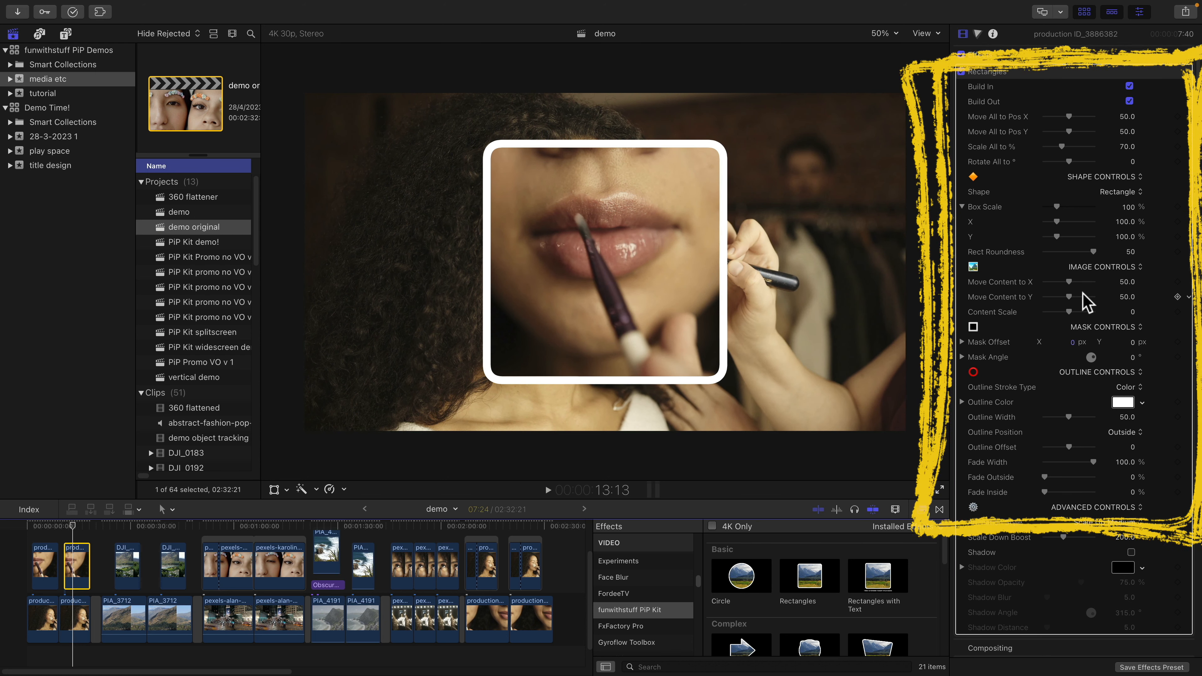
# Step: Set the rectangle's overall position to 81.96, 61.05 and scale to 42.57, with content Y at 43.41 and content scale at 35.25
pyautogui.moveTo(1059, 146)
pyautogui.mouseDown()
pyautogui.moveTo(1071, 118)
pyautogui.moveTo(1085, 117)
pyautogui.moveTo(1077, 137)
pyautogui.mouseUp()
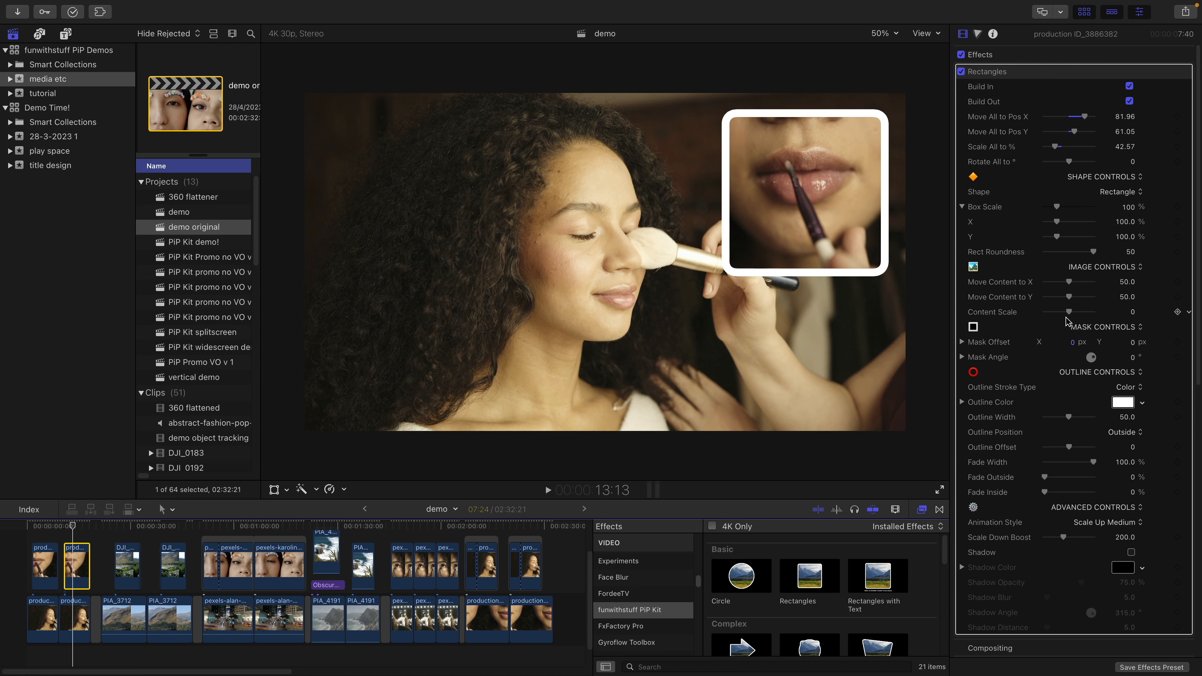
pyautogui.moveTo(1071, 311)
pyautogui.mouseDown()
pyautogui.moveTo(1081, 305)
pyautogui.moveTo(1066, 296)
pyautogui.mouseUp()
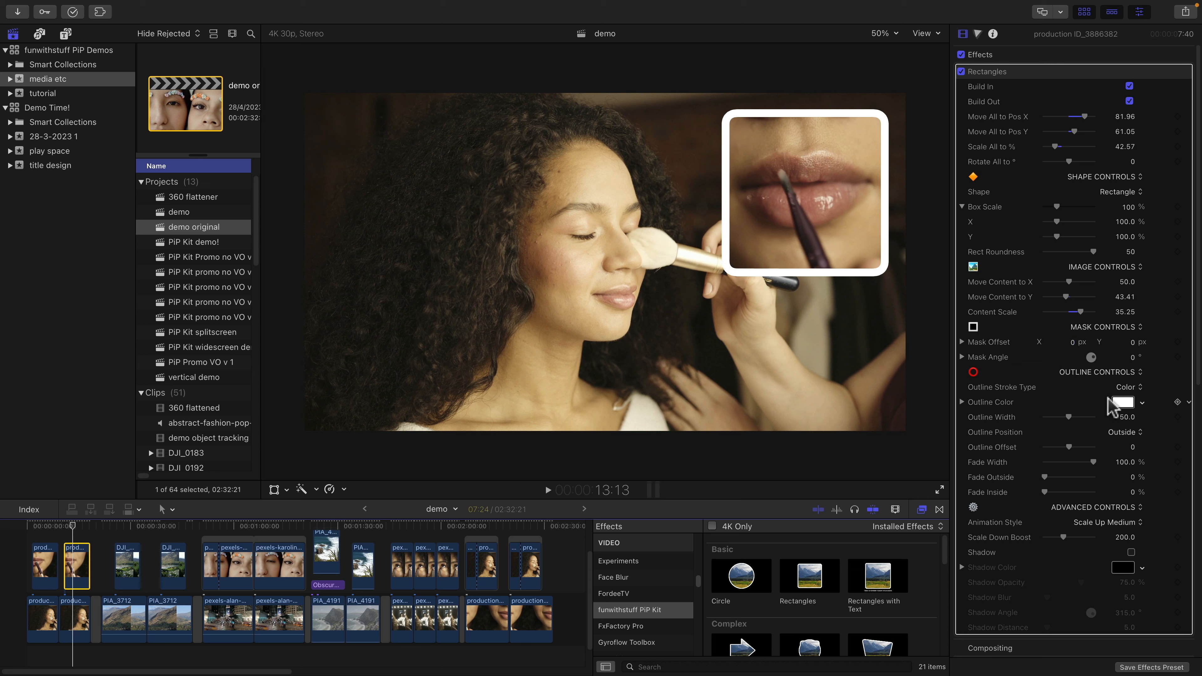
# Step: Change the rectangle's outline color to light orange and set the outline width to 56
pyautogui.rightClick(1123, 402)
pyautogui.click(1084, 360)
pyautogui.moveTo(1082, 349); pyautogui.dragTo(1074, 337)
pyautogui.click(1074, 338)
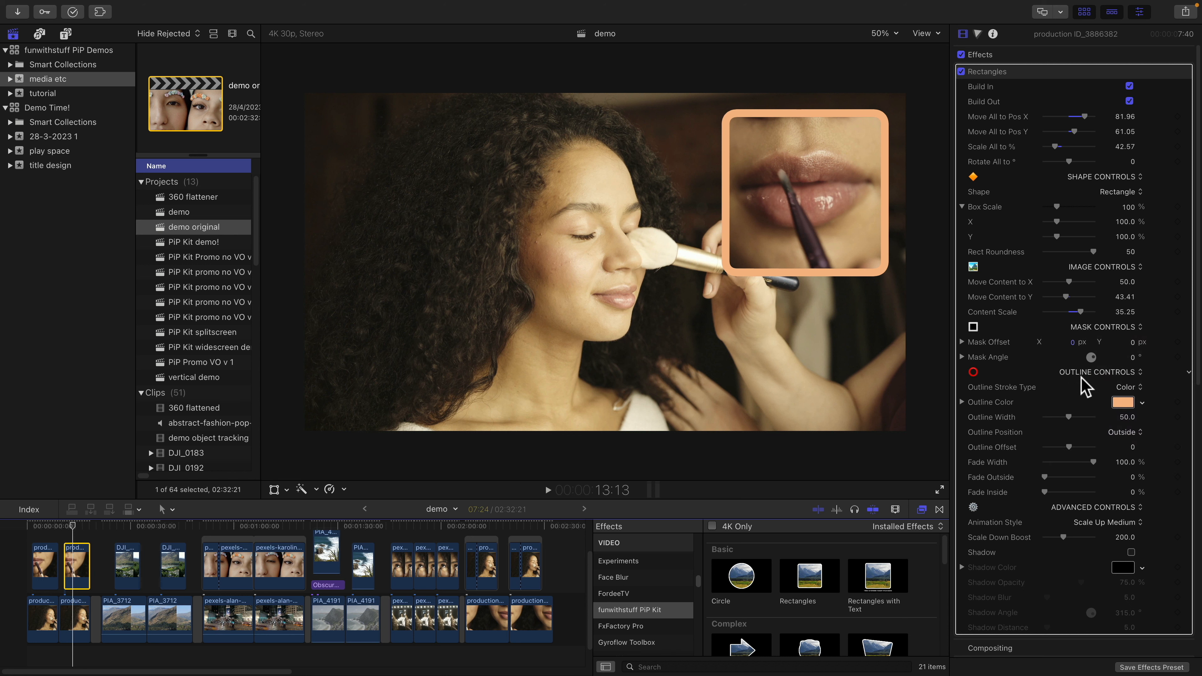
pyautogui.moveTo(1071, 415)
pyautogui.mouseDown()
pyautogui.moveTo(1082, 417)
pyautogui.moveTo(1060, 417)
pyautogui.moveTo(1075, 416)
pyautogui.mouseUp()
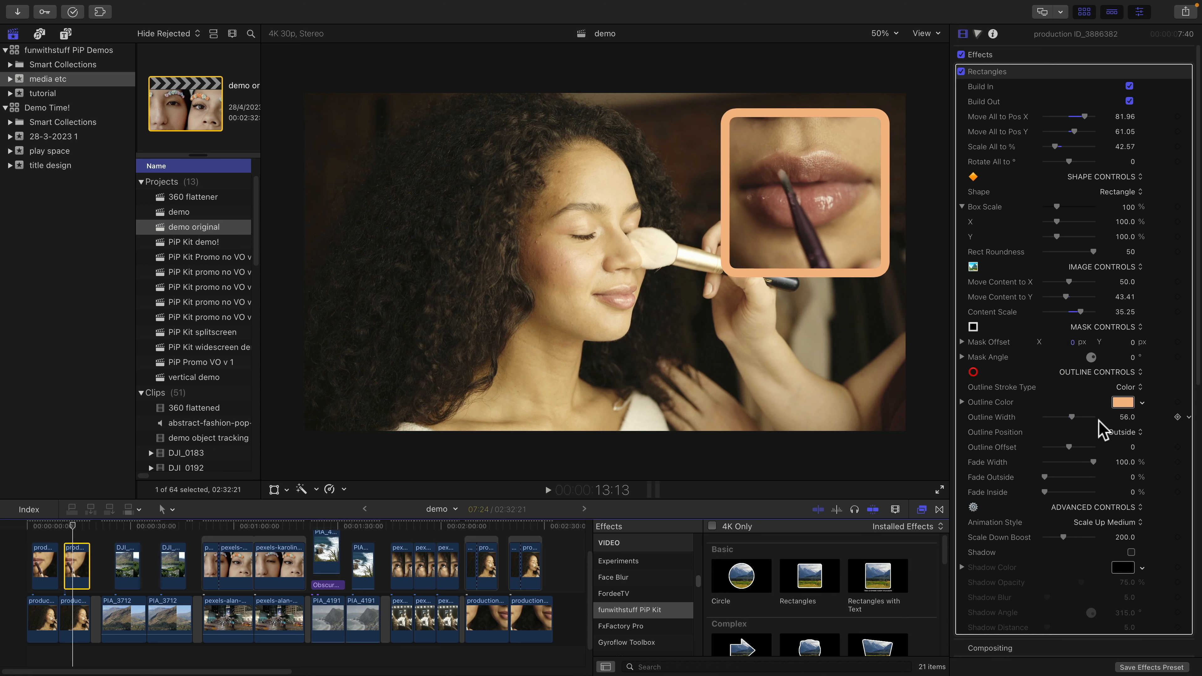
# Step: Place the rectangle's outline Inside with an offset of 49 and a width of 18
pyautogui.click(1122, 432)
pyautogui.click(1129, 446)
pyautogui.click(1122, 436)
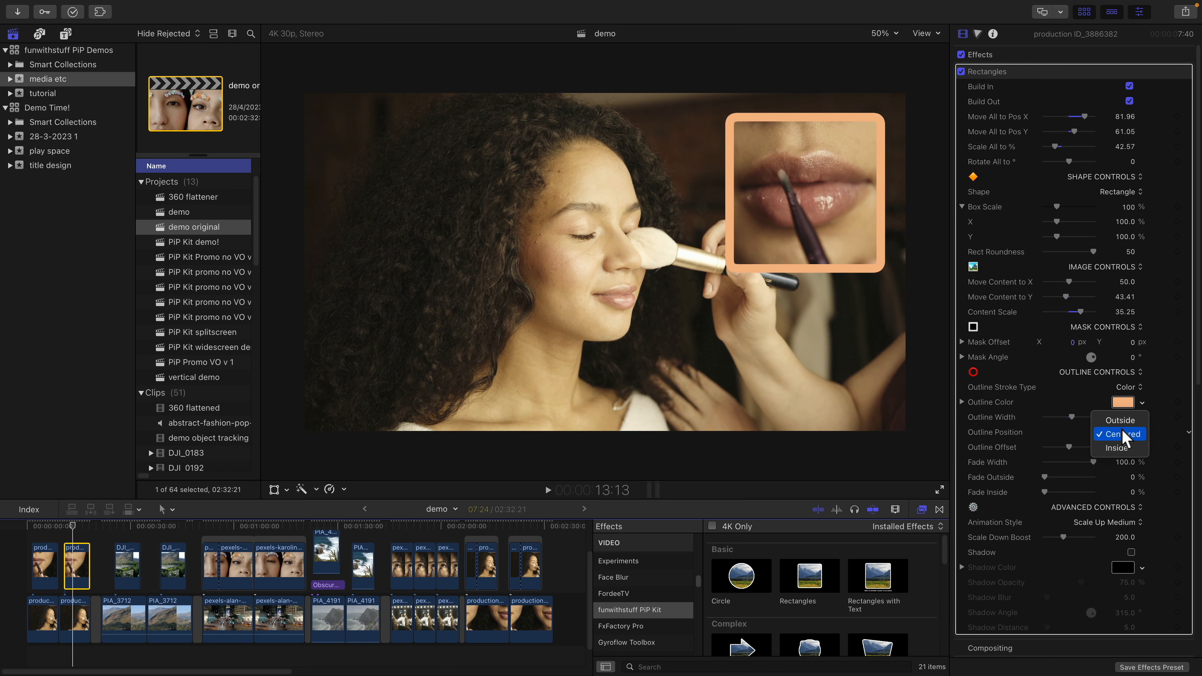
pyautogui.click(1123, 450)
pyautogui.moveTo(1069, 447)
pyautogui.mouseDown()
pyautogui.moveTo(1089, 447)
pyautogui.moveTo(1056, 448)
pyautogui.moveTo(1093, 448)
pyautogui.moveTo(1054, 417)
pyautogui.moveTo(1082, 448)
pyautogui.mouseUp()
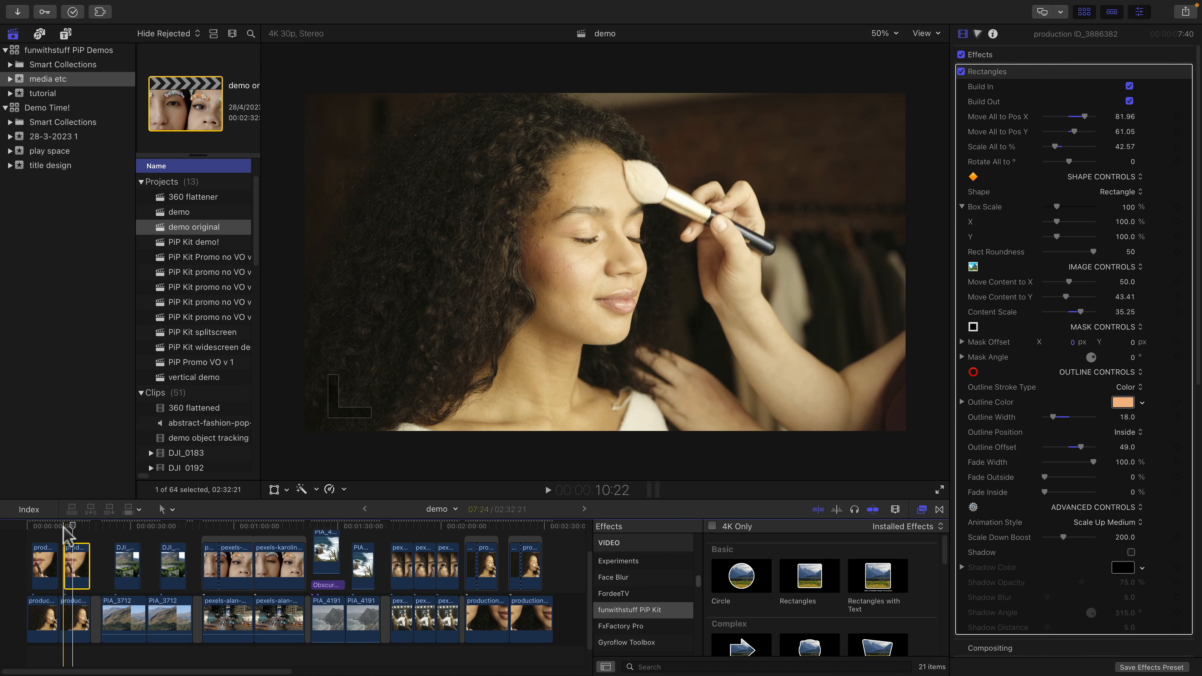
# Step: Play the timeline from the start of the rectangle clip through to the first landscape picture-in-picture to preview the animations
pyautogui.press('space')
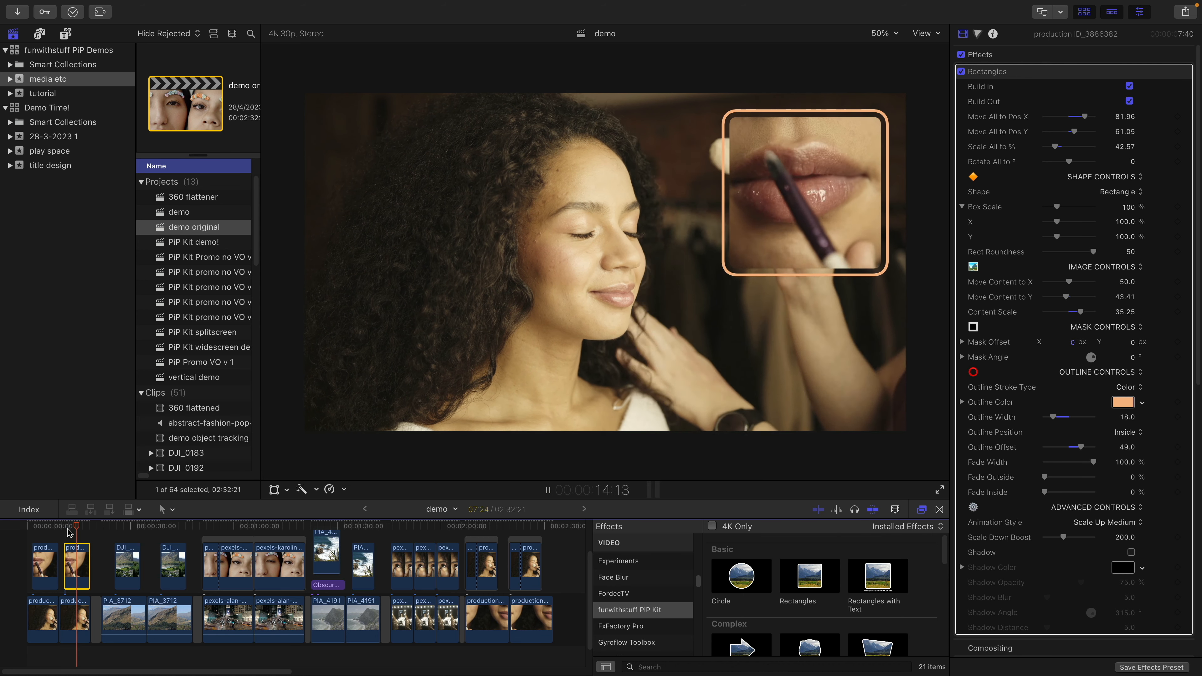
pyautogui.press('space')
pyautogui.press('space')
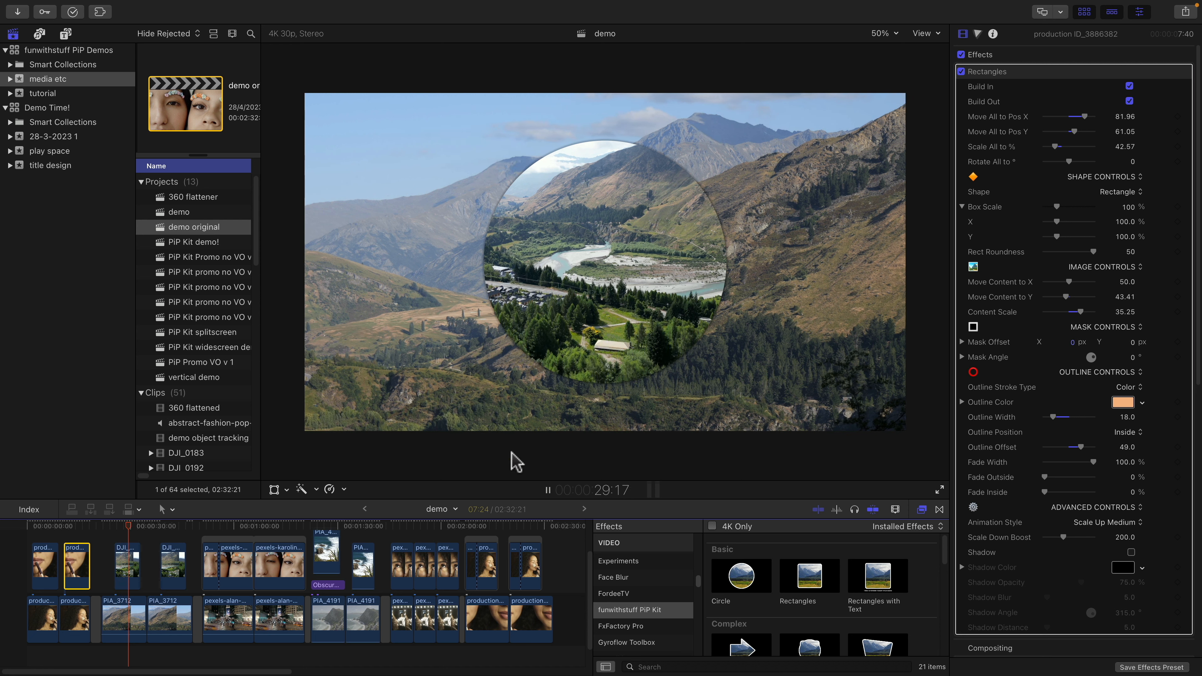
pyautogui.press('space')
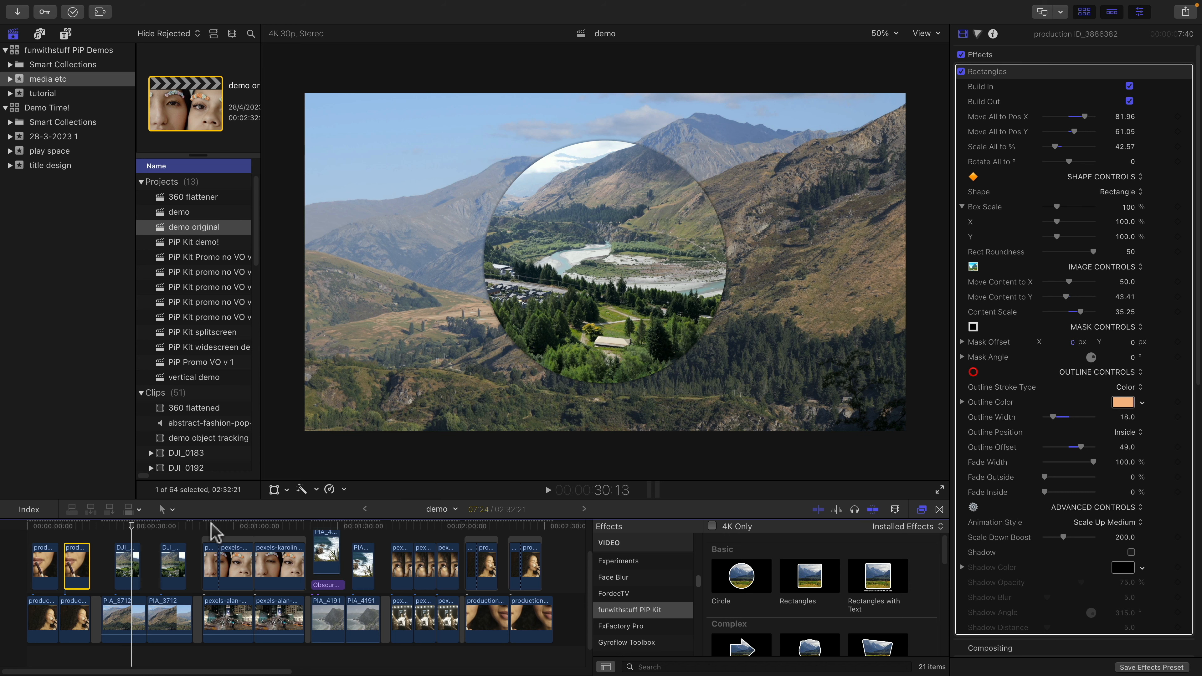
# Step: Apply the Circle effect to the second connected landscape clip, DJI_0197, and set its content scale to 11.94
pyautogui.click(168, 564)
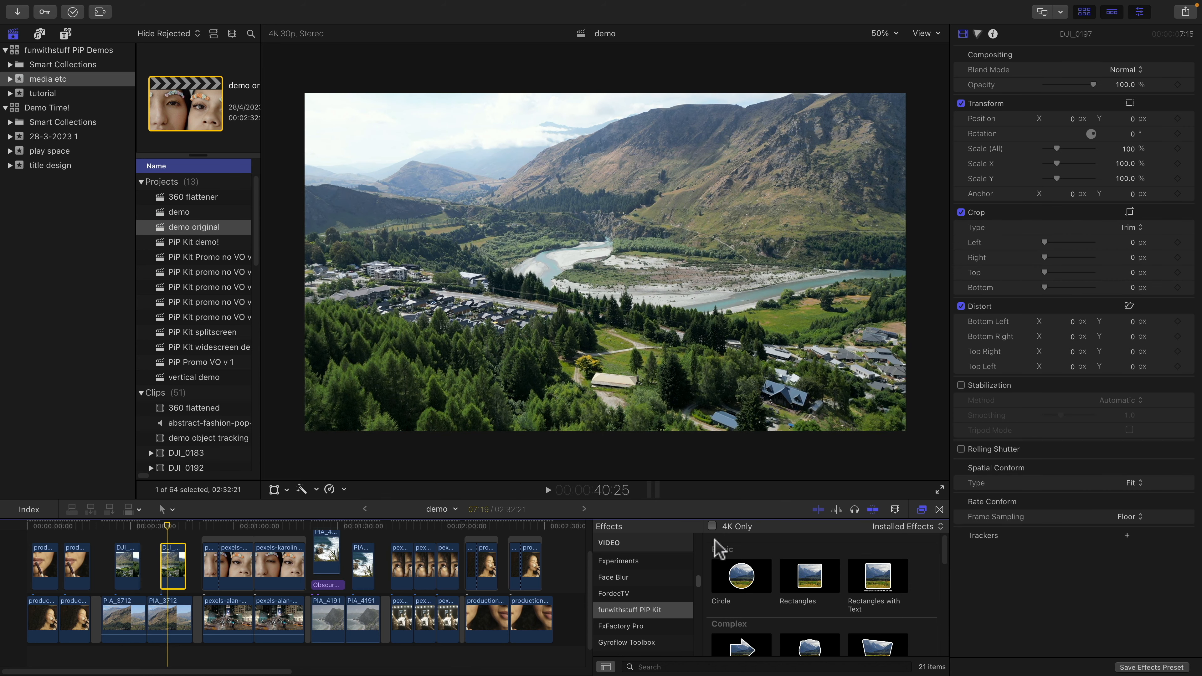
pyautogui.moveTo(753, 577); pyautogui.dragTo(177, 573)
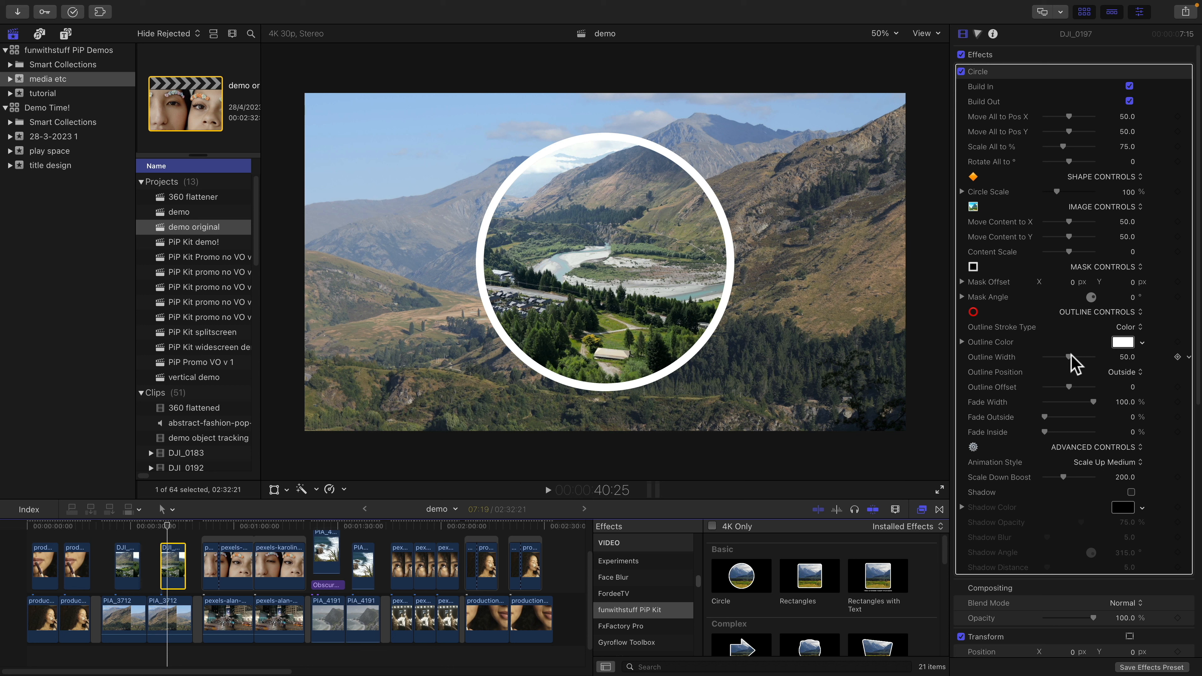
pyautogui.moveTo(1073, 256); pyautogui.dragTo(1076, 246)
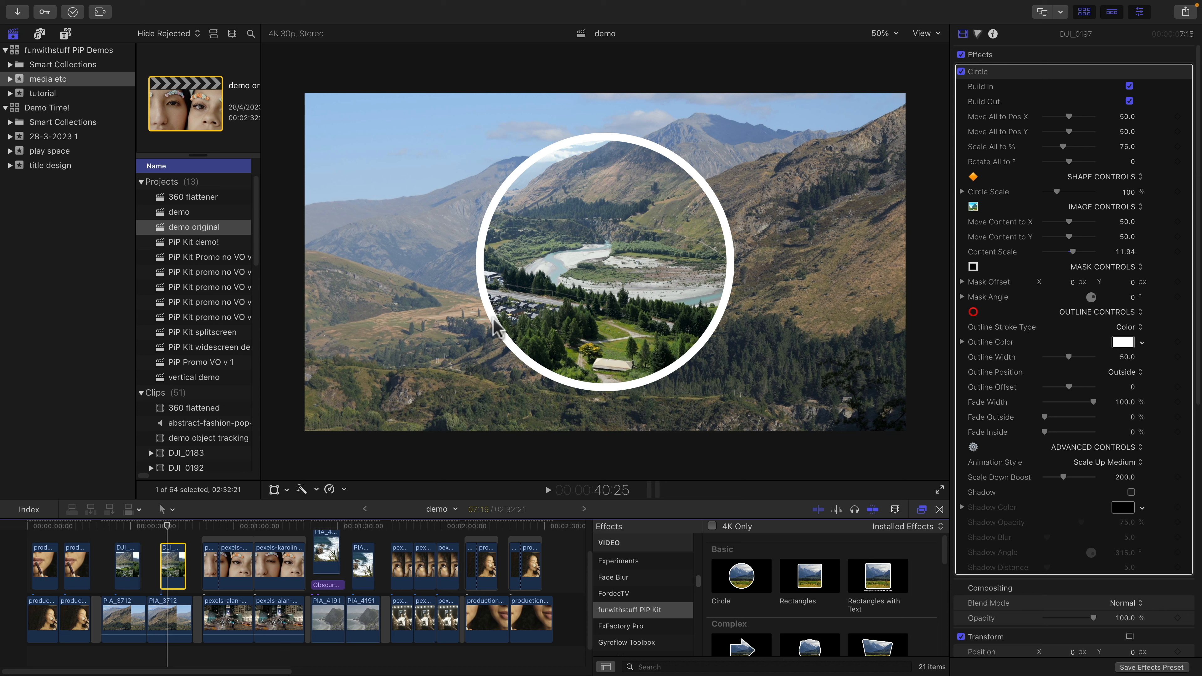
# Step: Style the circle's outline in black with a width of 36 and Fade Outside at 60.1%
pyautogui.moveTo(1068, 356)
pyautogui.mouseDown()
pyautogui.moveTo(1041, 366)
pyautogui.moveTo(1061, 365)
pyautogui.mouseUp()
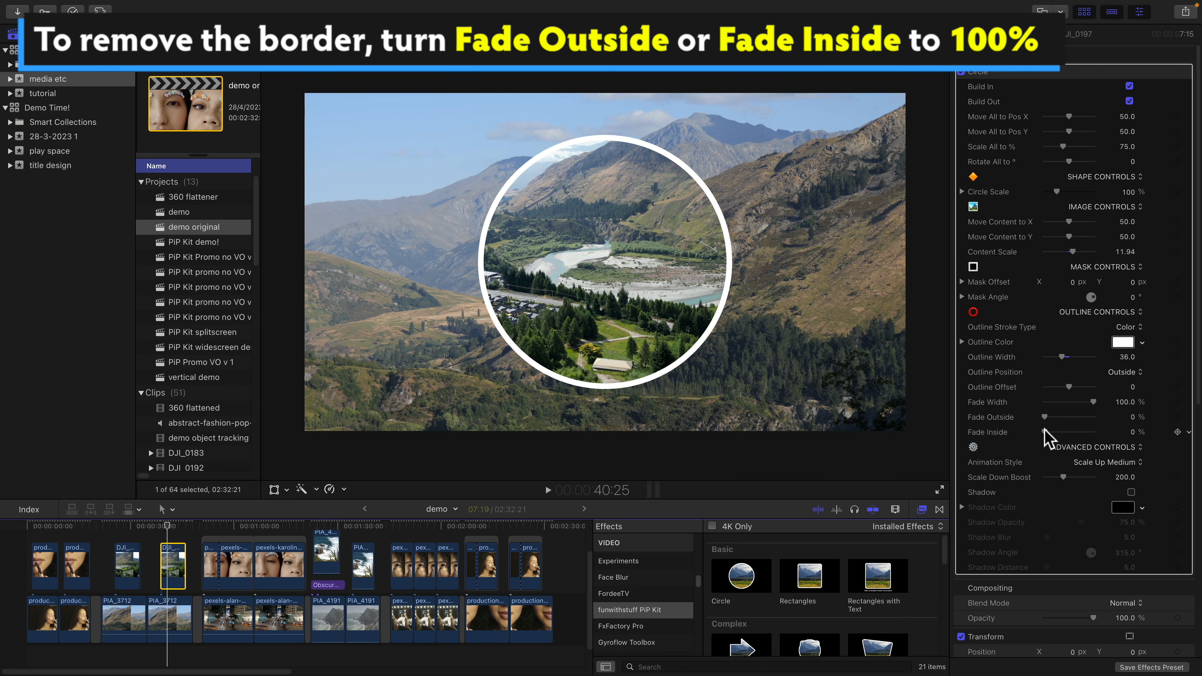
pyautogui.moveTo(1045, 432); pyautogui.dragTo(1083, 418)
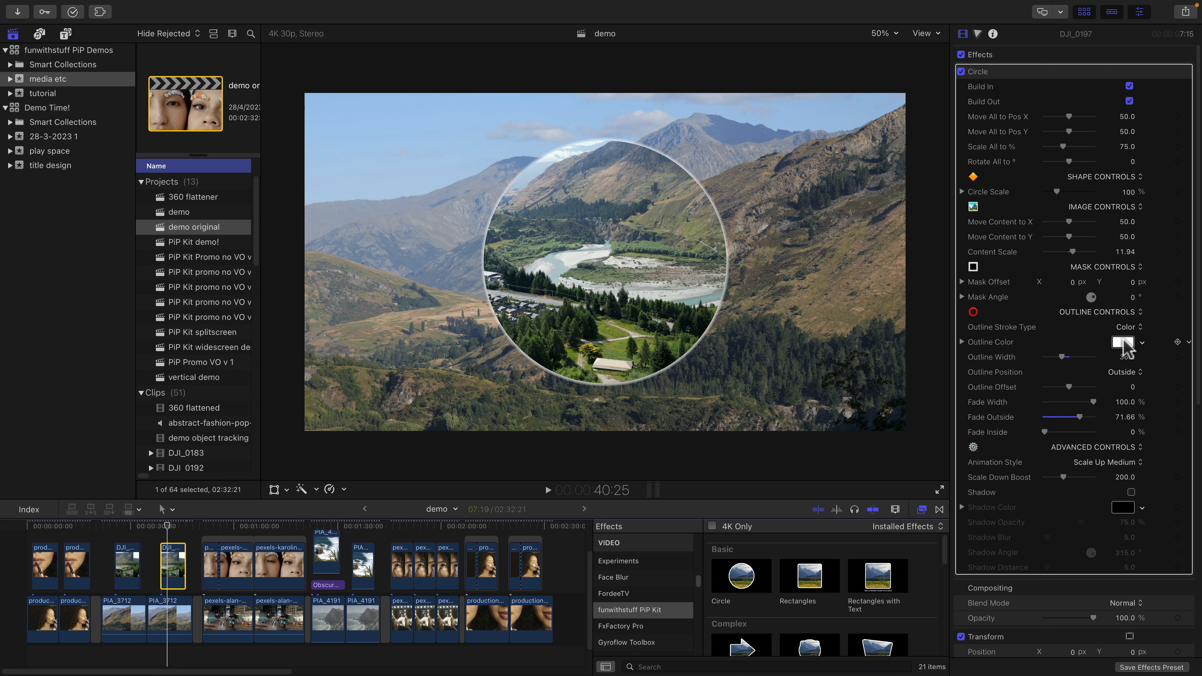
pyautogui.moveTo(1127, 350); pyautogui.dragTo(1162, 397)
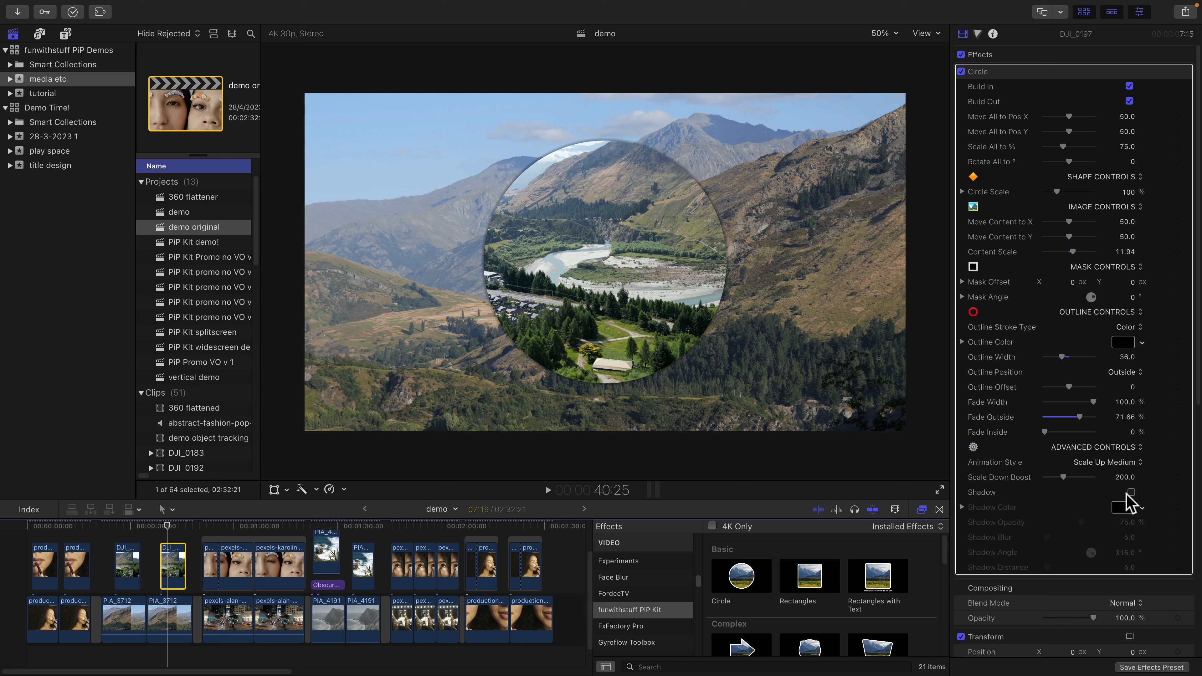
pyautogui.moveTo(1076, 421)
pyautogui.mouseDown()
pyautogui.moveTo(1062, 422)
pyautogui.moveTo(1077, 421)
pyautogui.mouseUp()
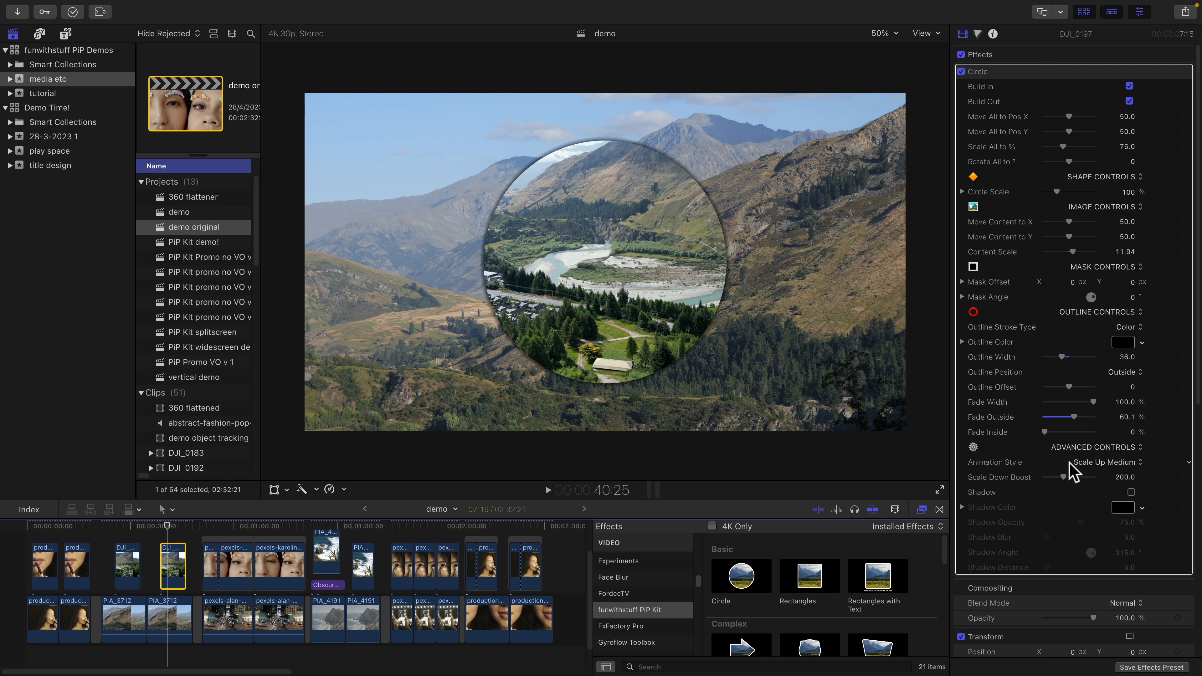
# Step: Set the circle's animation style to Scale Up Fast and preview it from the clip's start
pyautogui.click(1116, 469)
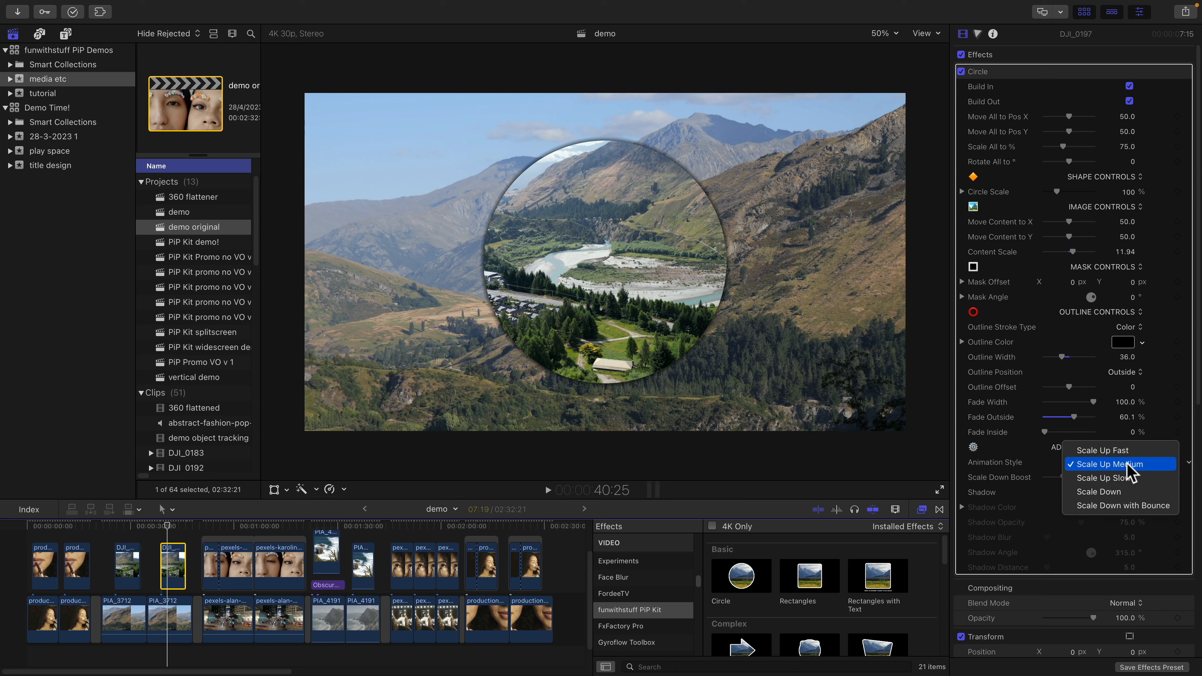
pyautogui.click(1156, 451)
pyautogui.press('Up')
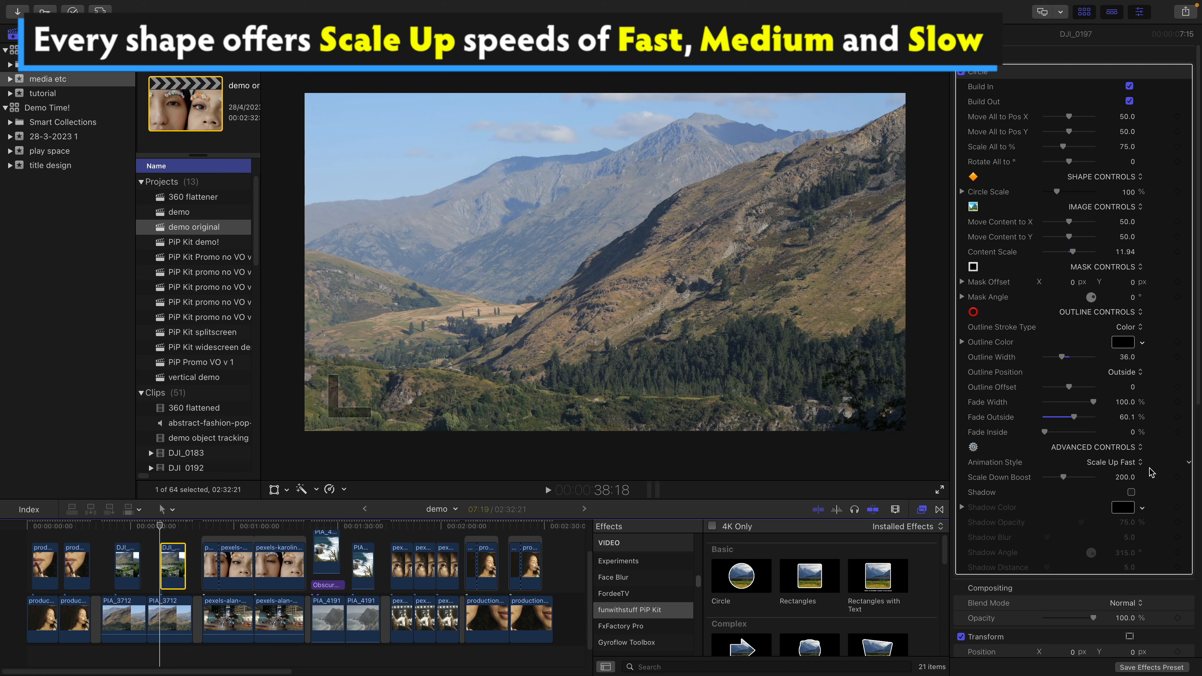
pyautogui.press('space')
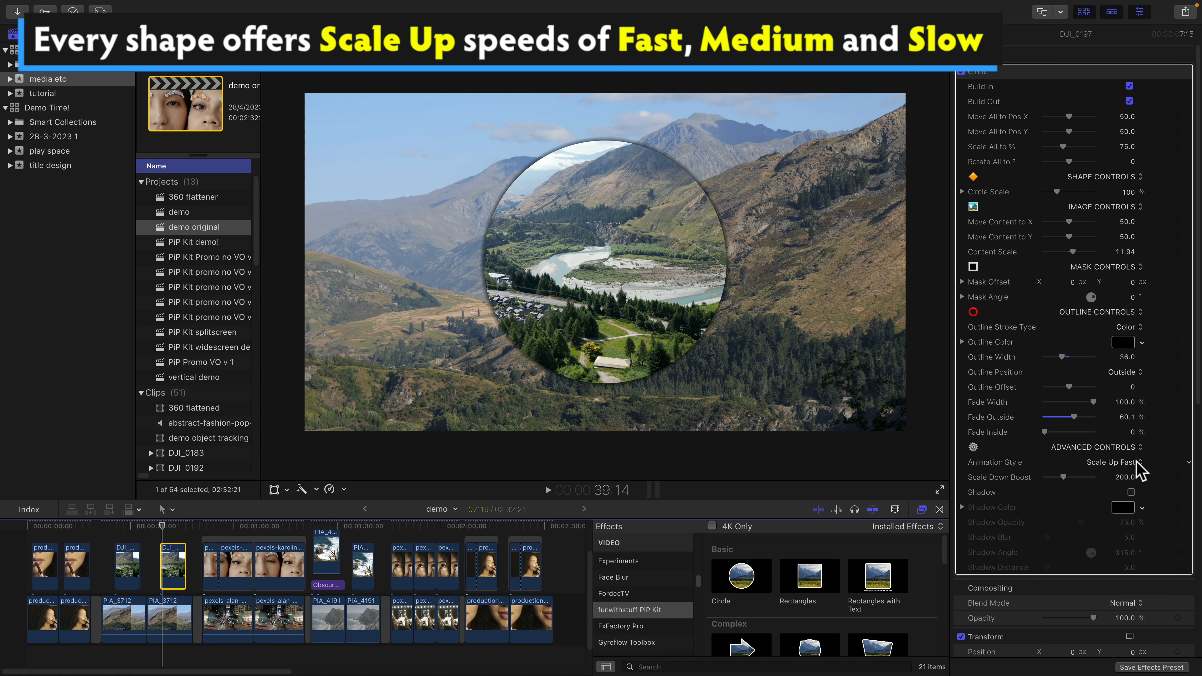
# Step: Switch the circle's animation style to Scale Up Medium and play its build-in from the clip's start
pyautogui.click(1137, 463)
pyautogui.click(1135, 479)
pyautogui.press('space')
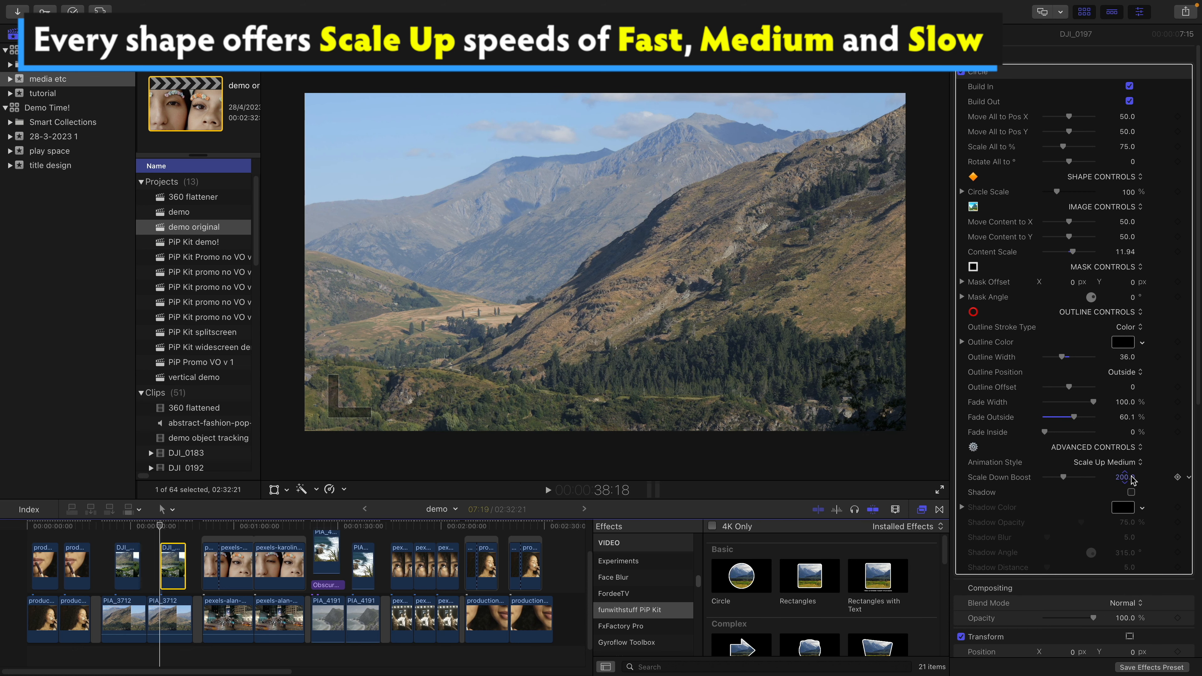
pyautogui.press('space')
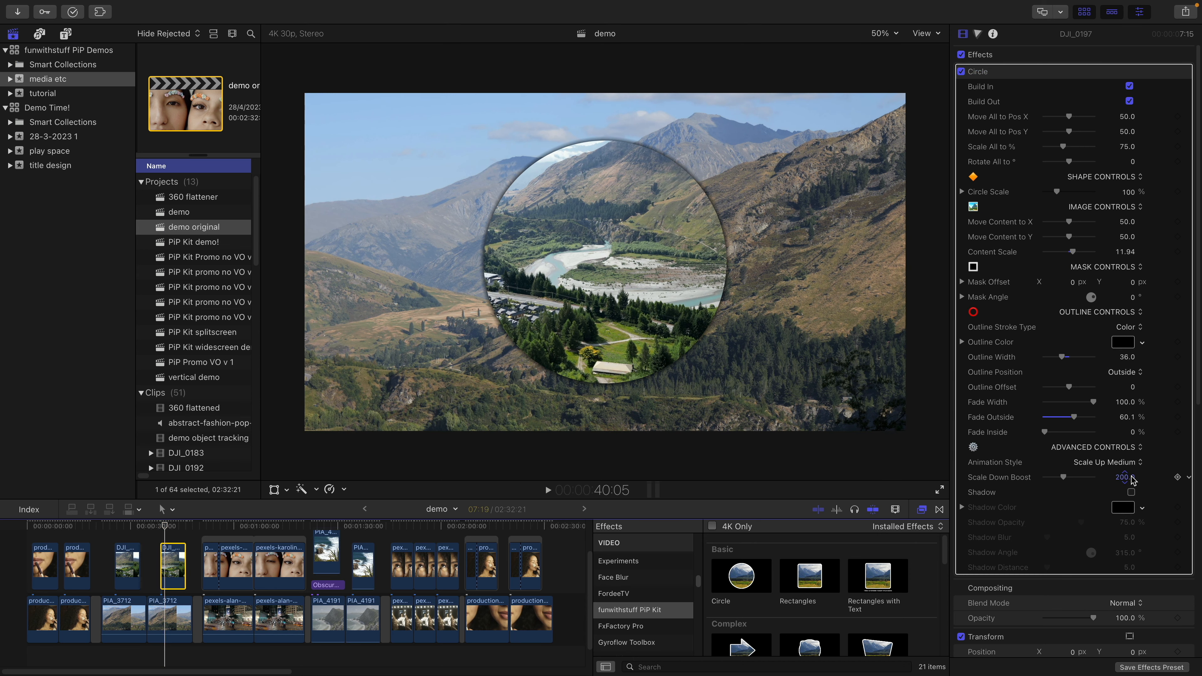
# Step: Try the Scale Up Slow animation style on the circle and play back its build-in
pyautogui.click(1114, 463)
pyautogui.click(1116, 477)
pyautogui.hotkey('shift', '?')
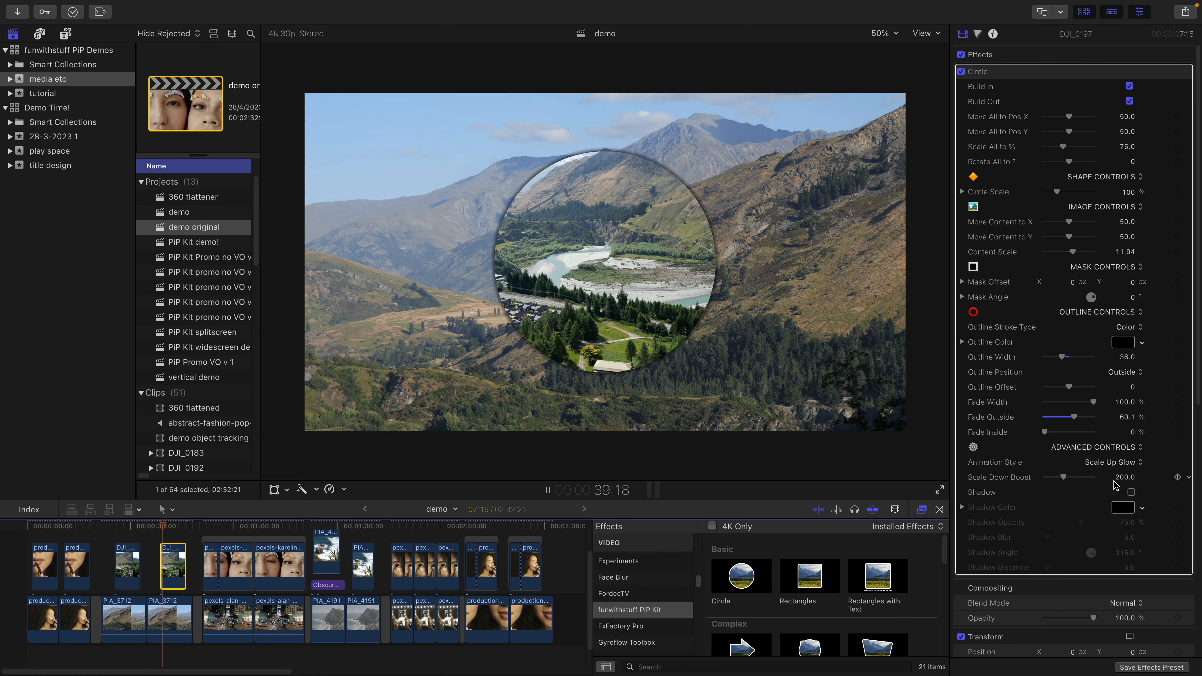
pyautogui.press('space')
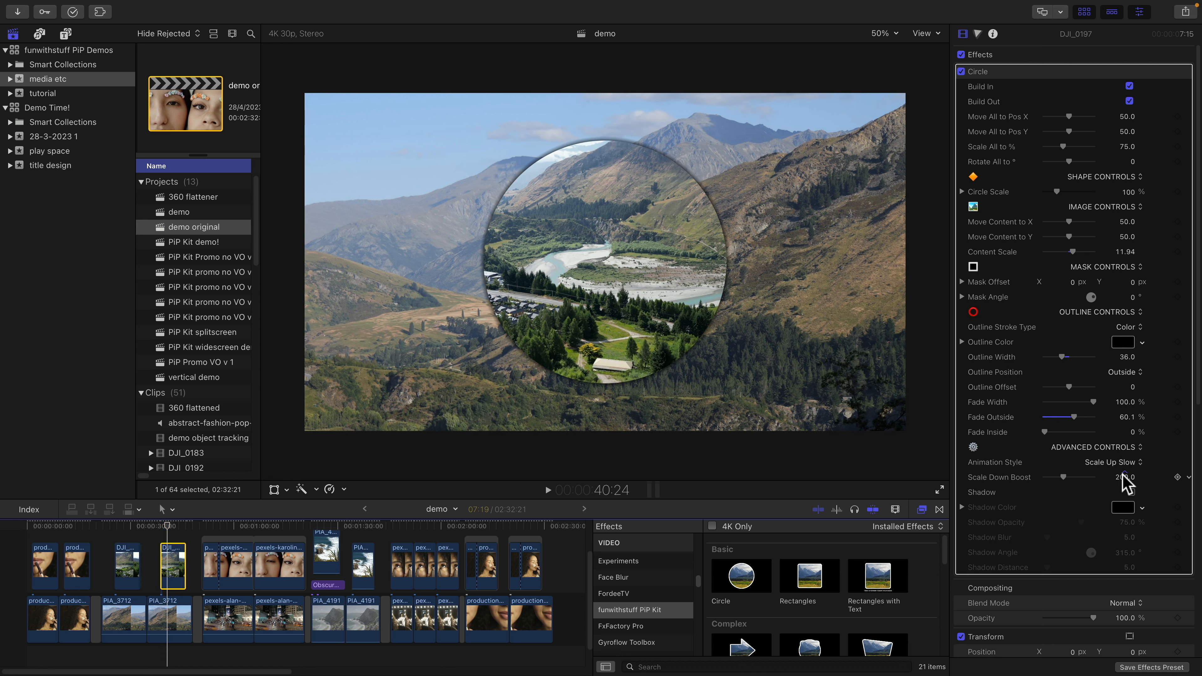
# Step: Set the circle's animation style to Scale Up Fast near the end of the clip and preview its build-out
pyautogui.press('Down')
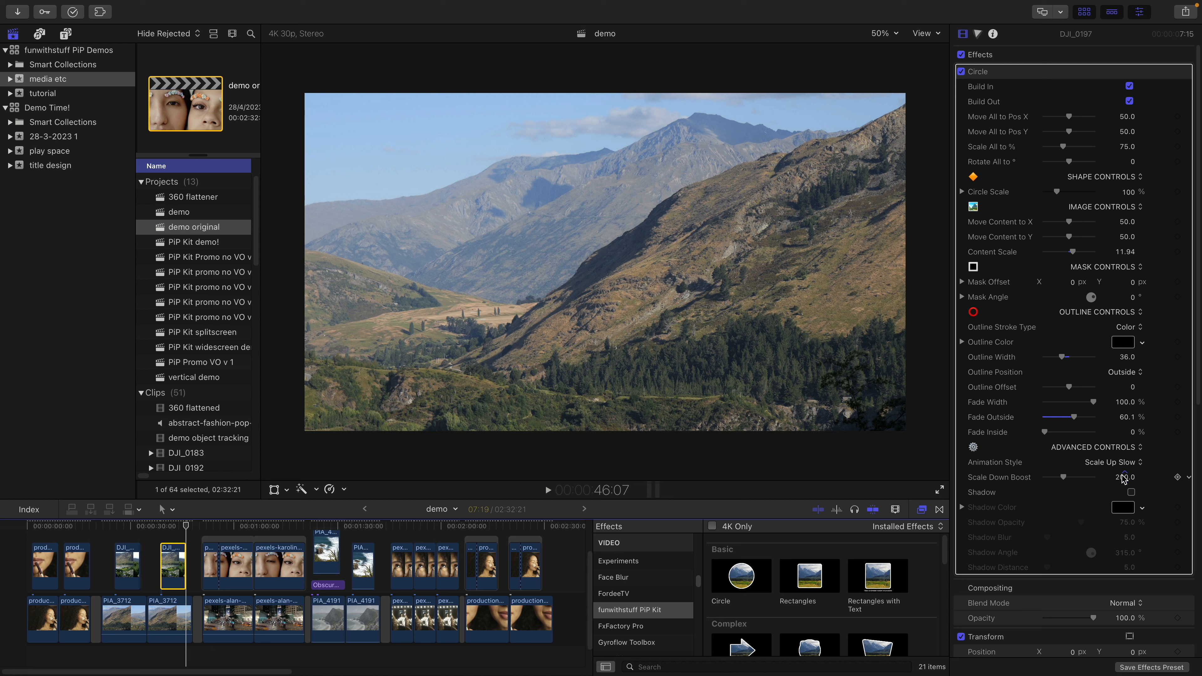
pyautogui.hotkey('shift', 'Left')
pyautogui.hotkey('shift', 'Left')
pyautogui.hotkey('shift', 'Left')
pyautogui.hotkey('shift', 'Left')
pyautogui.hotkey('shift', 'Left')
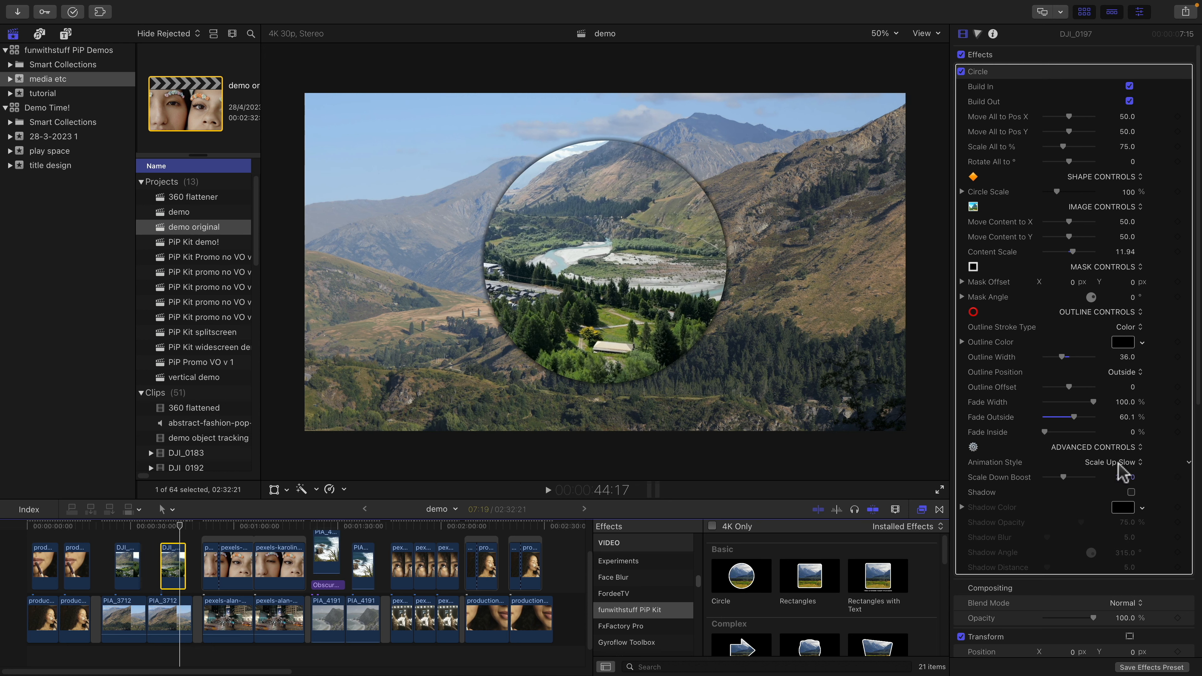
pyautogui.click(1121, 462)
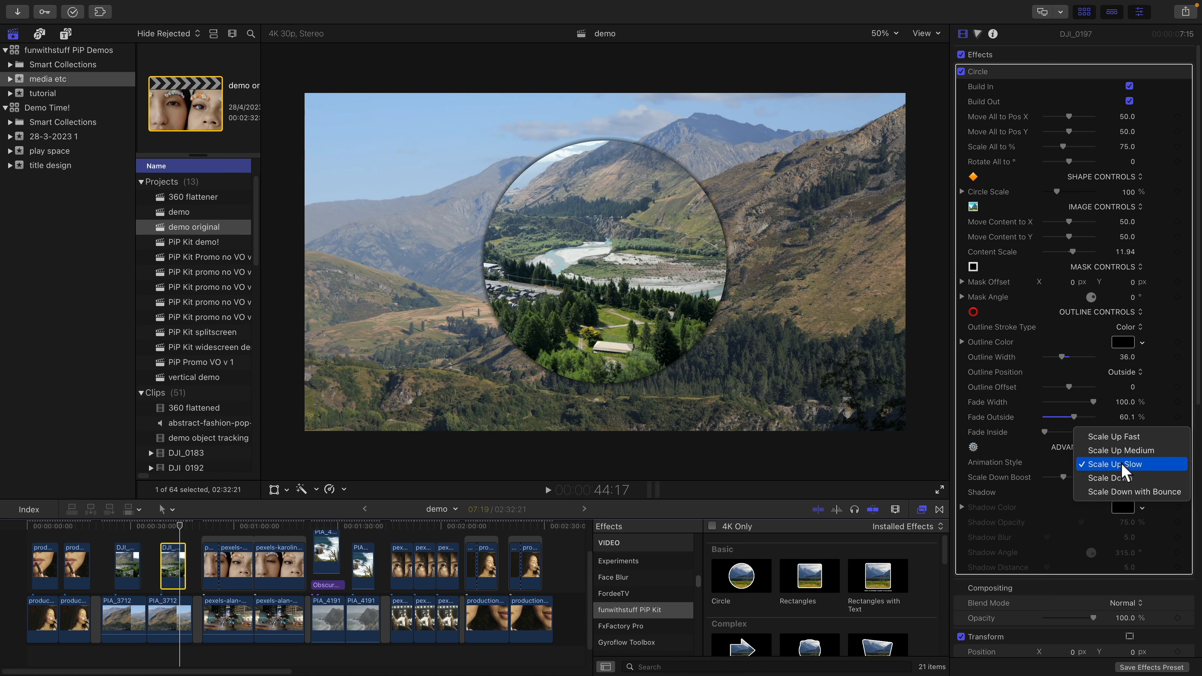
pyautogui.click(1156, 436)
pyautogui.press('space')
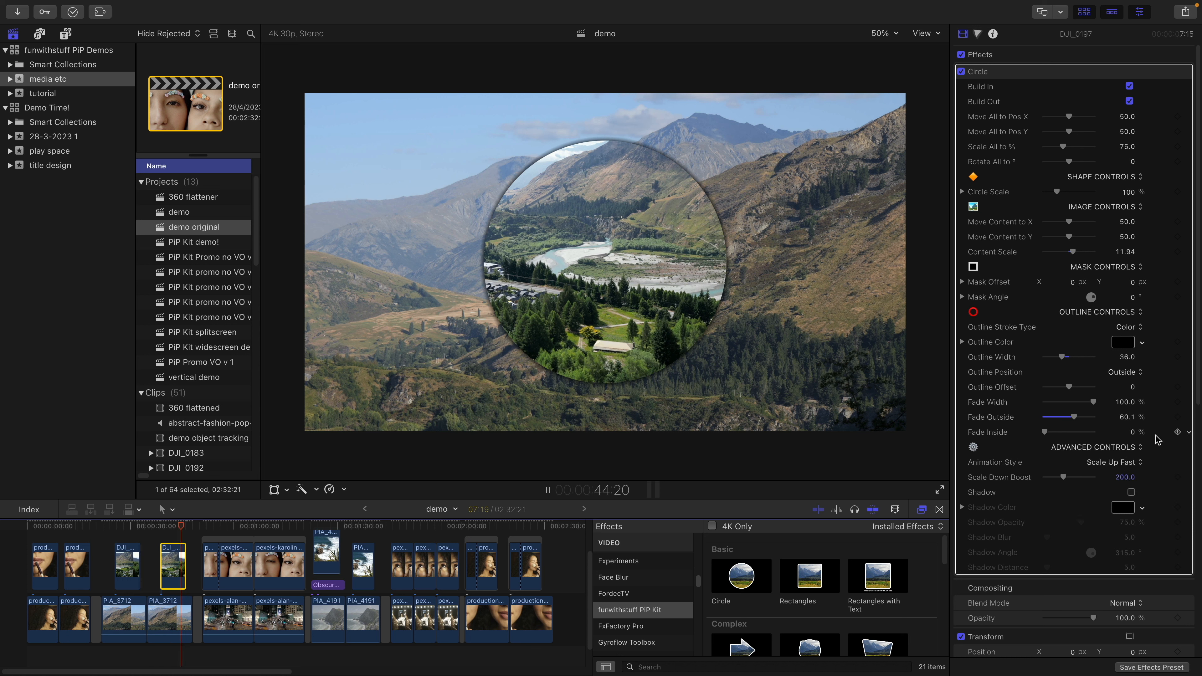
pyautogui.press('space')
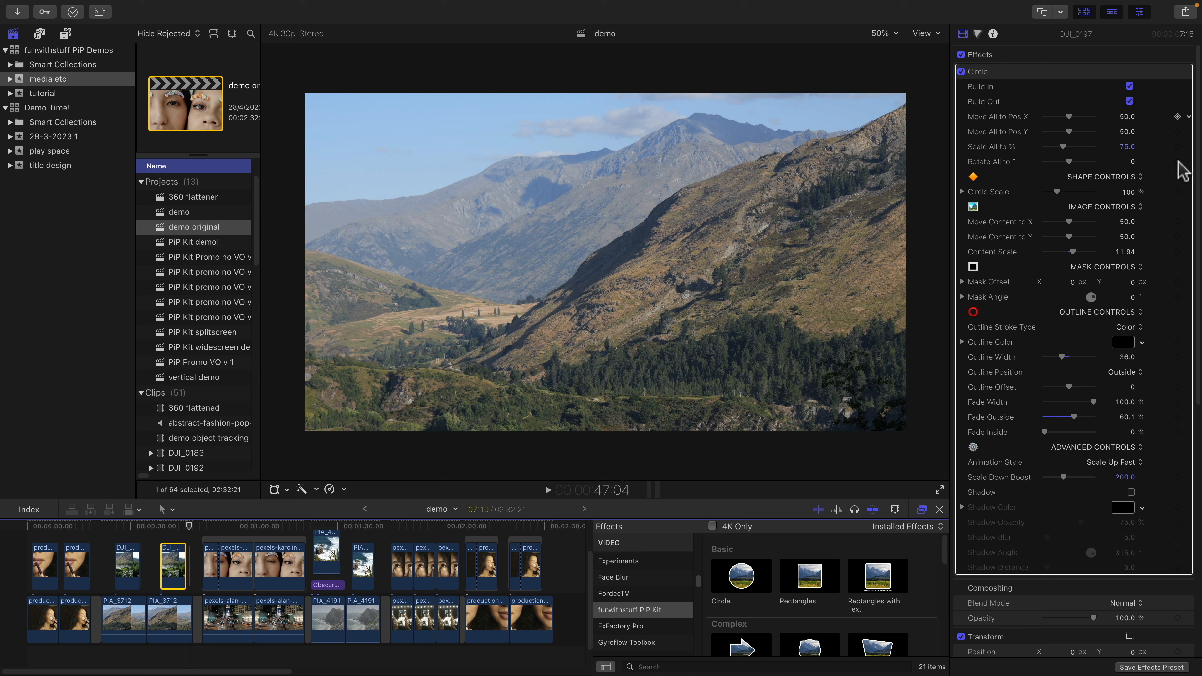
# Step: Review the circle's animation style options without choosing another, and play the timeline on to the instant-picture clip
pyautogui.click(1120, 462)
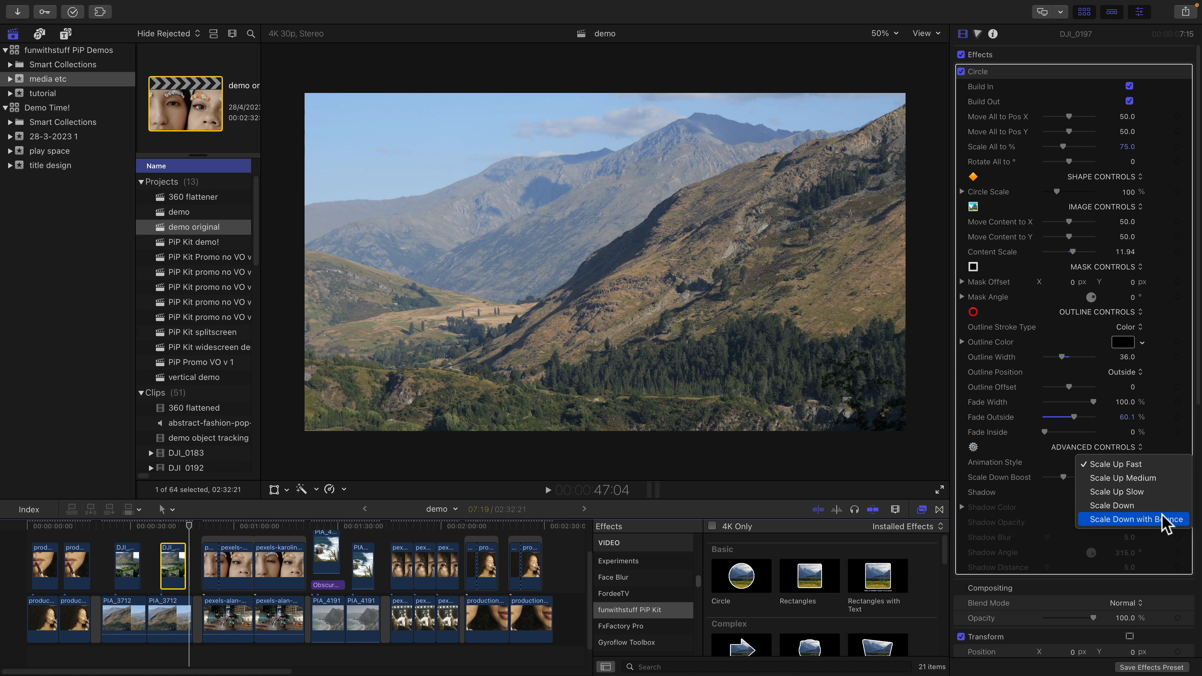
pyautogui.click(1169, 462)
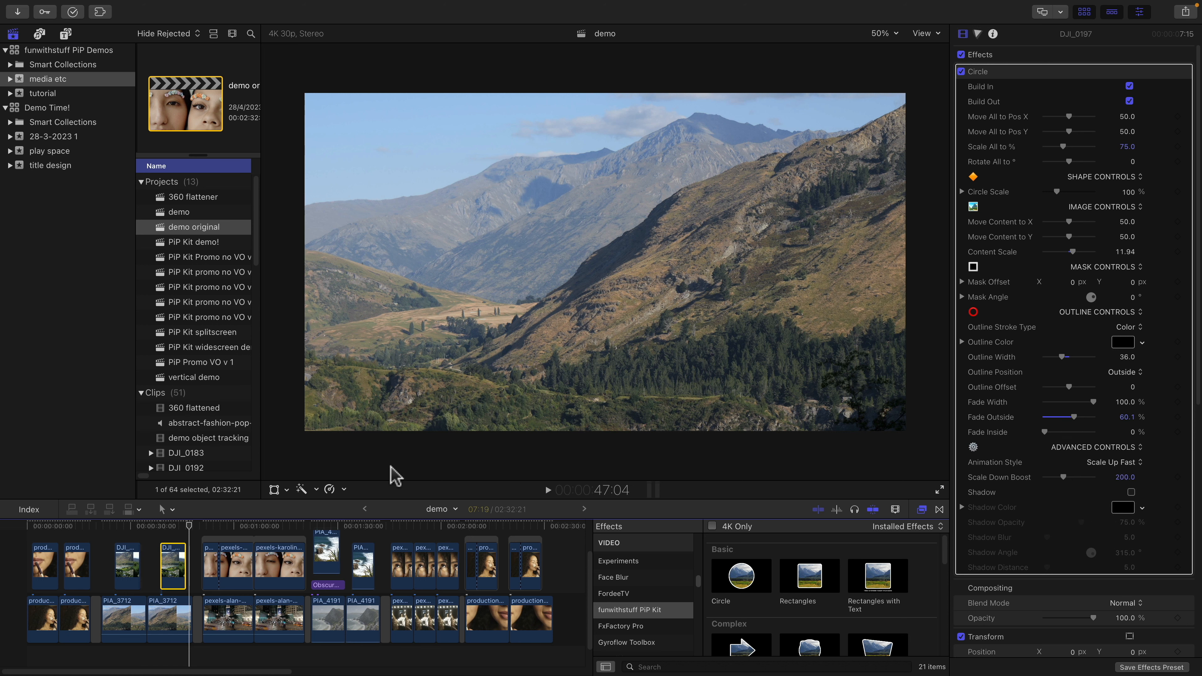
pyautogui.press('space')
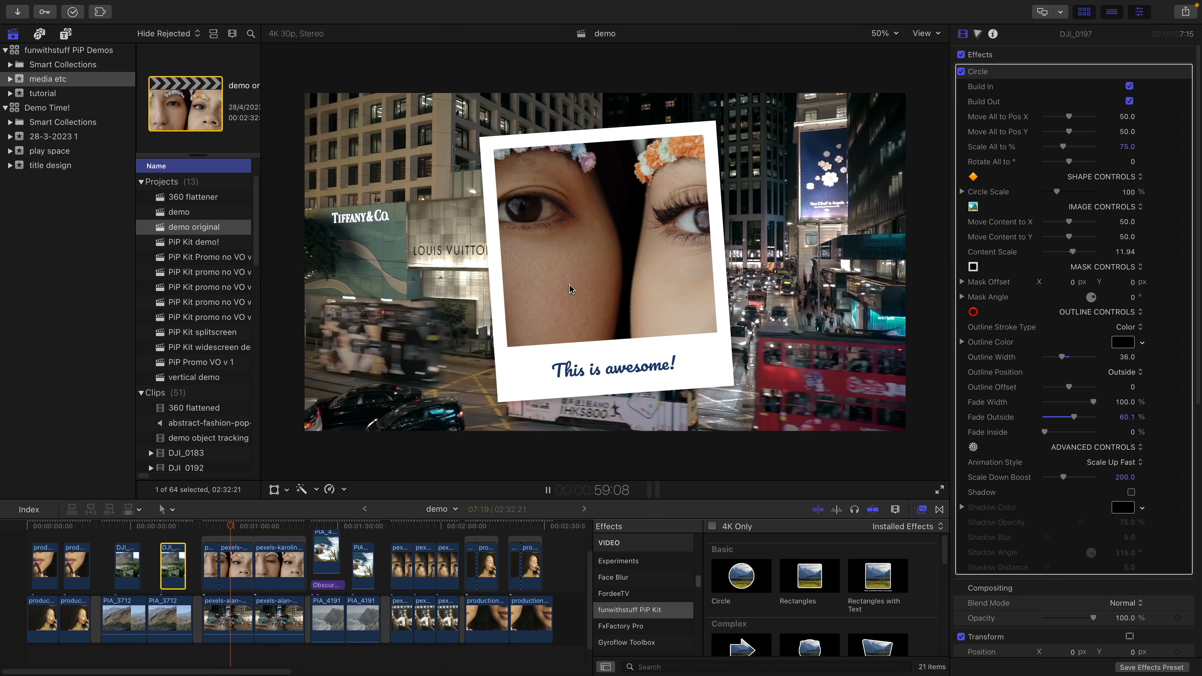
# Step: Pause playback on the clip with the instant-picture effect and open its settings for review
pyautogui.press('space')
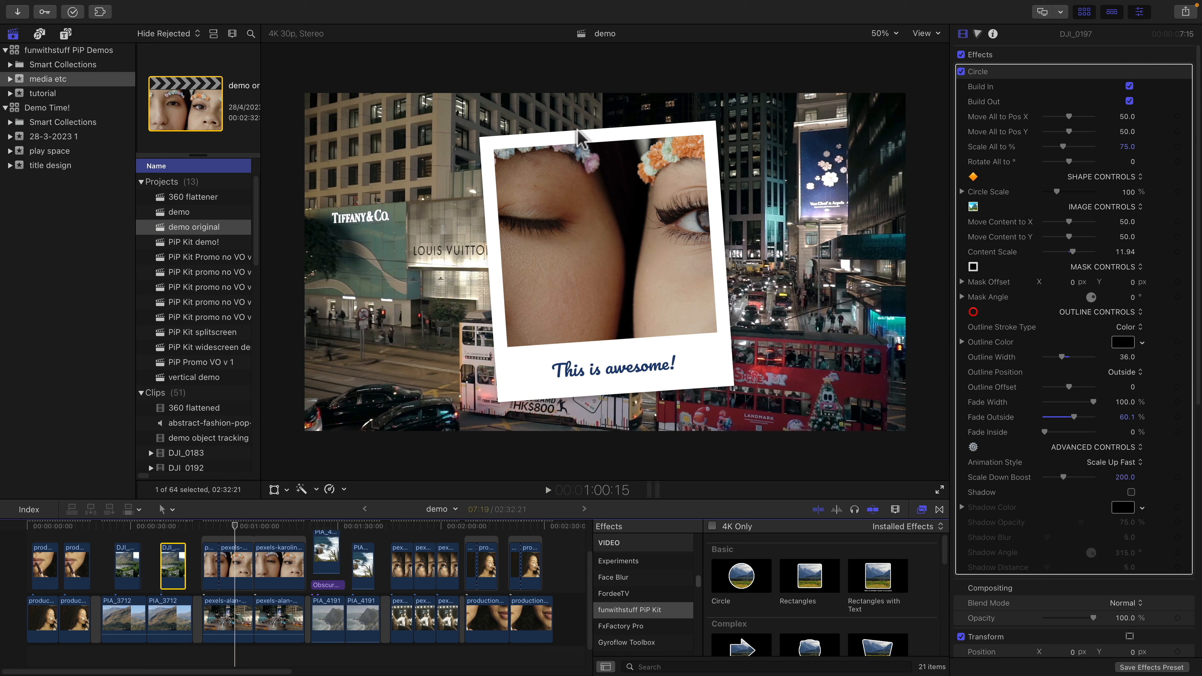
pyautogui.click(549, 158)
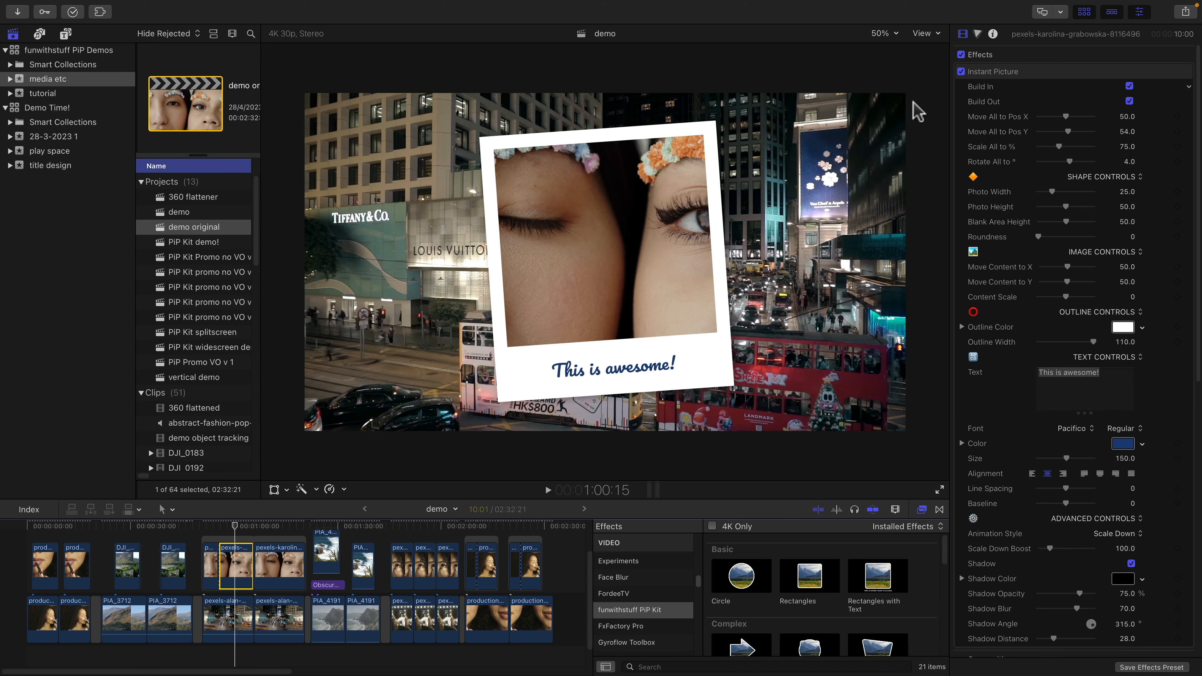
# Step: Split the plain pexels-karolina clip at 1:12:18 with the Blade tool, and return to the Select tool with the playhead over the second part
pyautogui.click(270, 563)
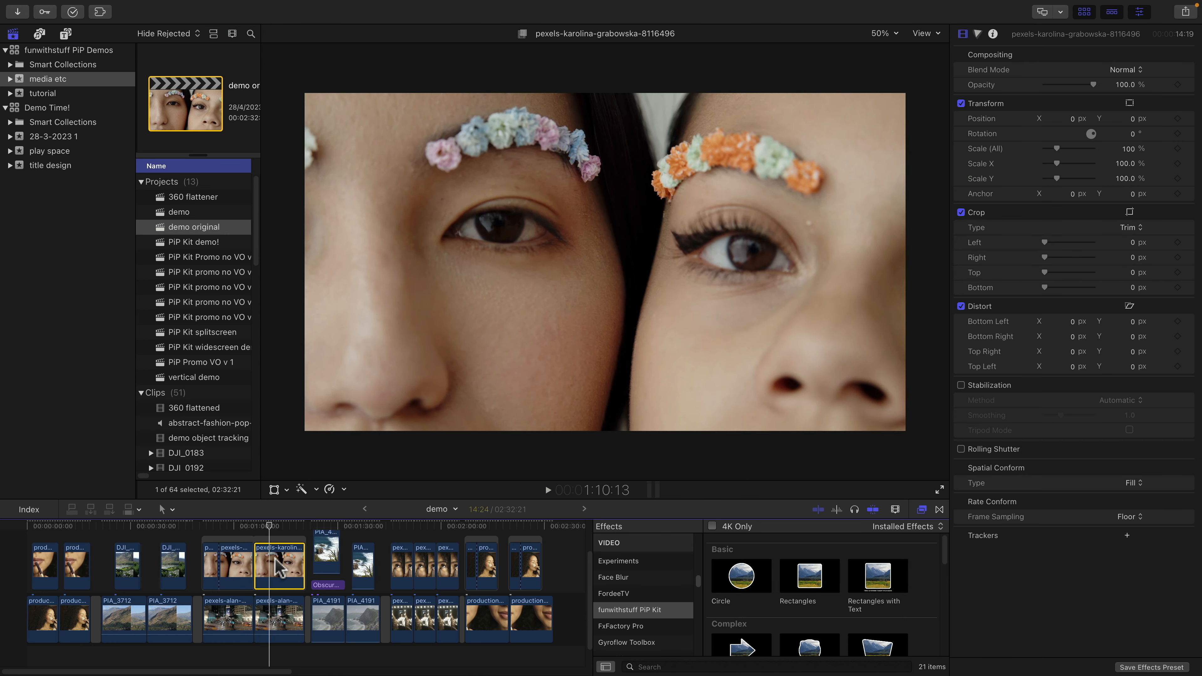
pyautogui.moveTo(270, 526); pyautogui.dragTo(294, 527)
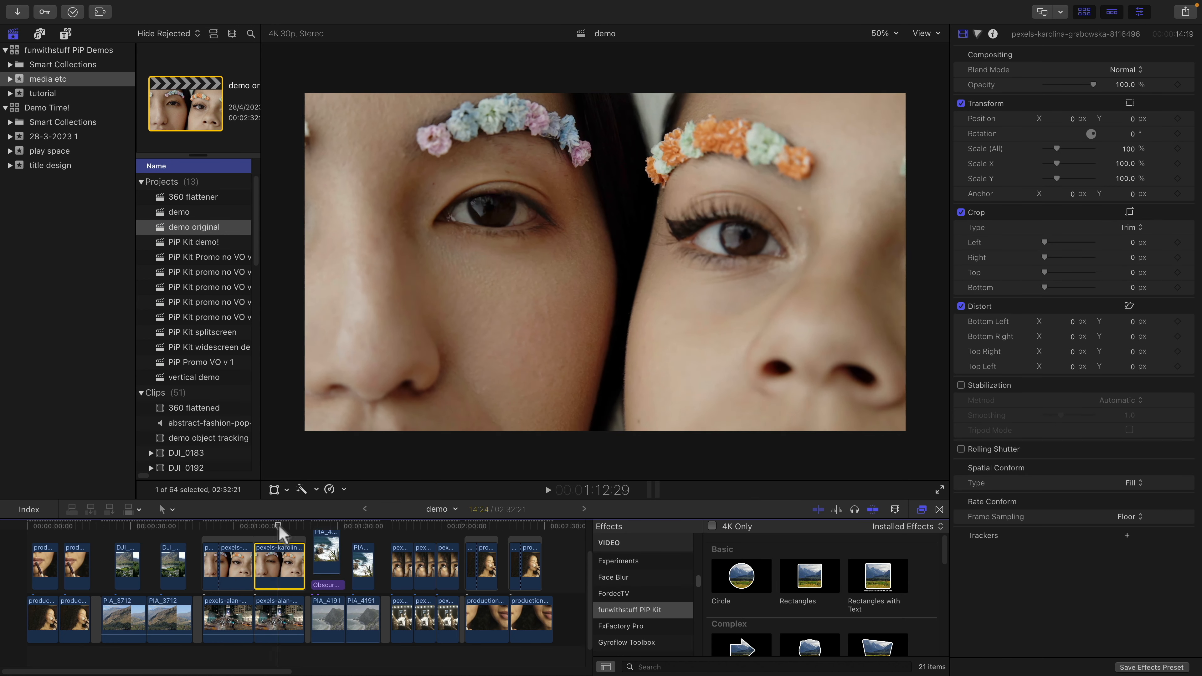
pyautogui.click(166, 510)
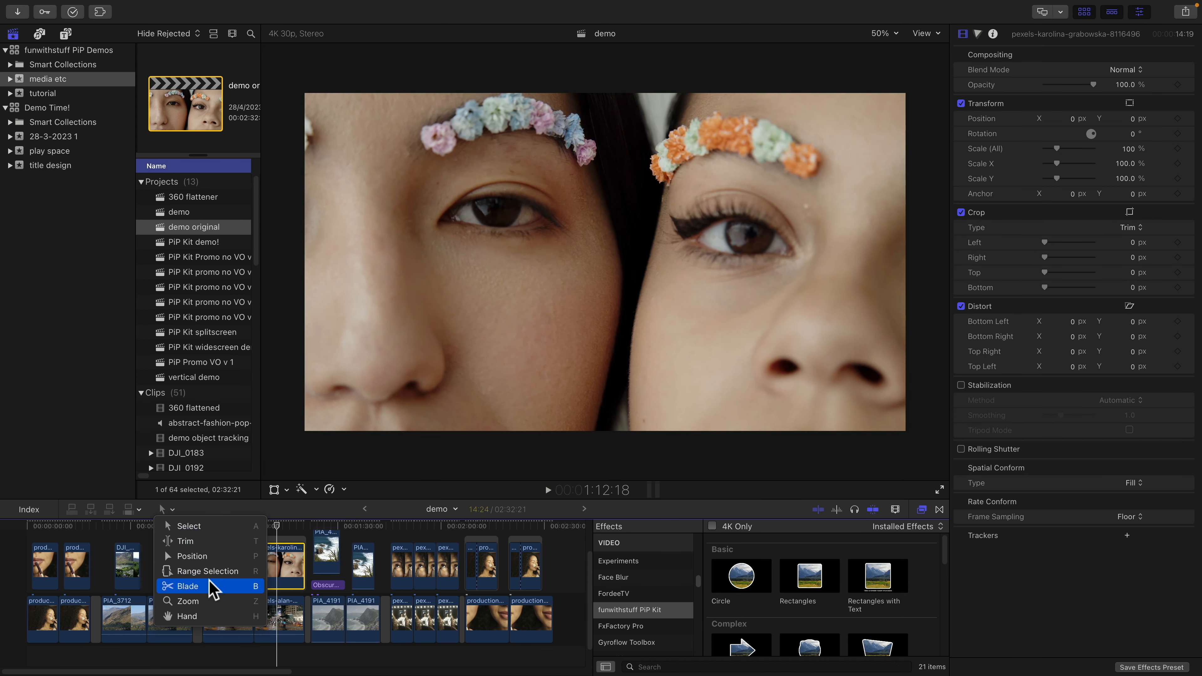
pyautogui.click(204, 587)
pyautogui.click(272, 566)
pyautogui.press('a')
pyautogui.click(284, 567)
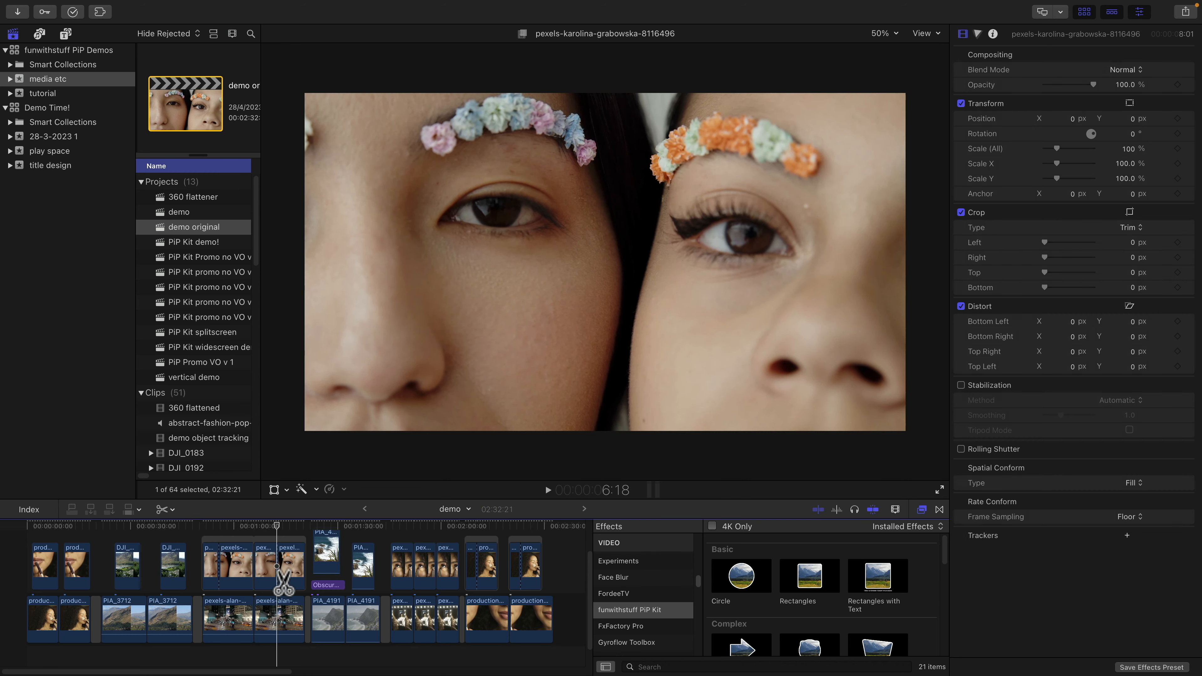
pyautogui.moveTo(277, 524); pyautogui.dragTo(288, 525)
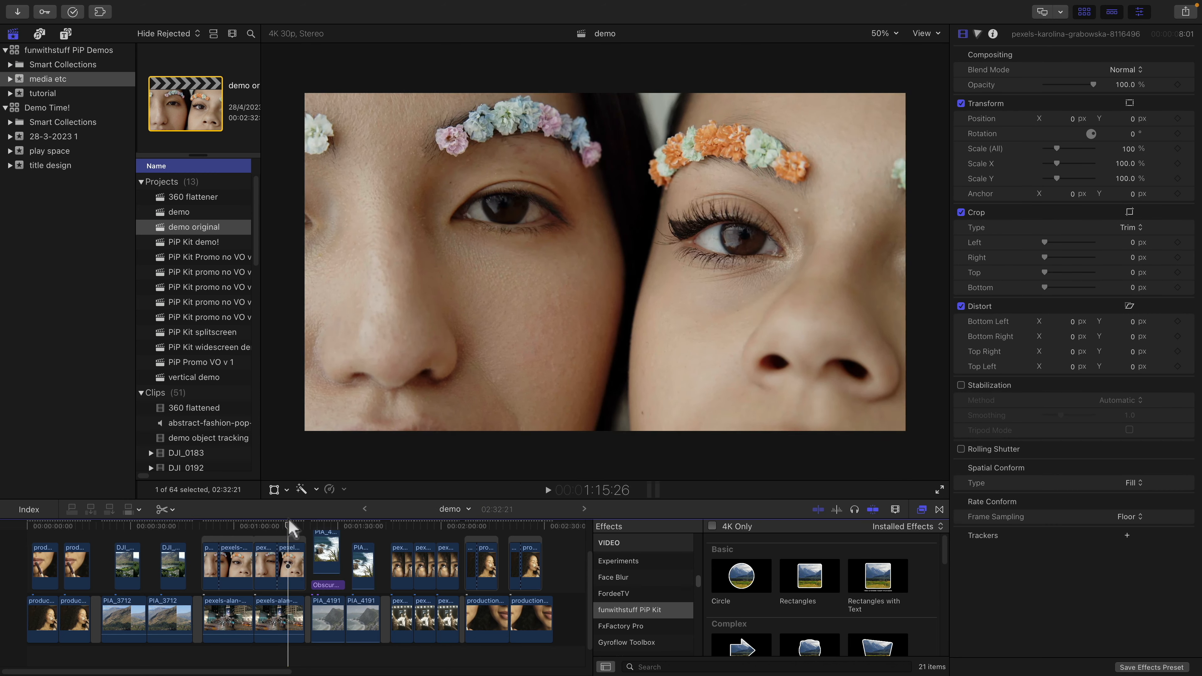
pyautogui.click(172, 511)
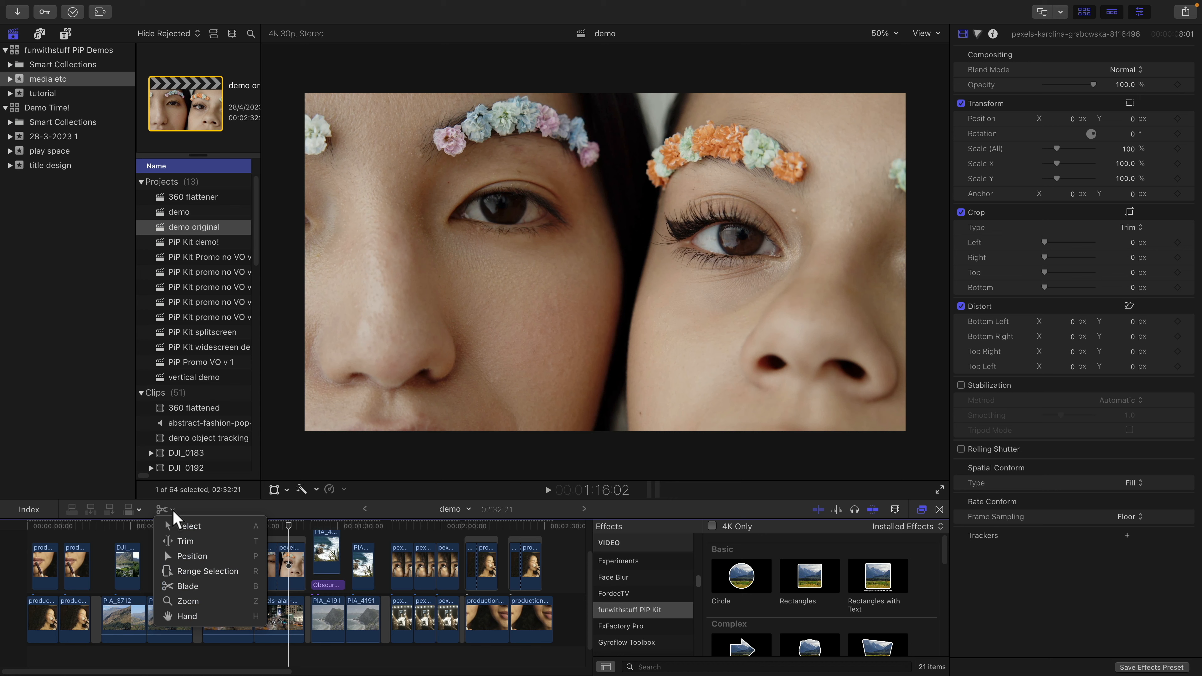
pyautogui.click(186, 526)
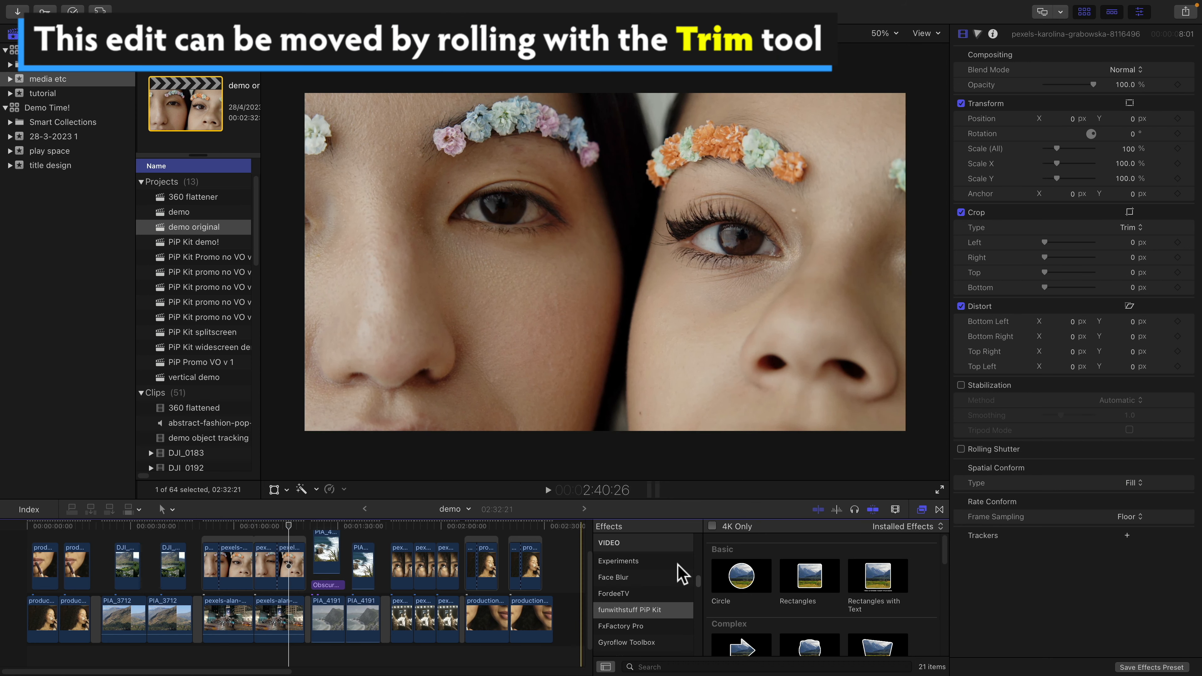
# Step: Apply the PiP Kit Instant Picture effect to the second part of the split pexels-karolina clip
pyautogui.scroll(-5, 822, 615)
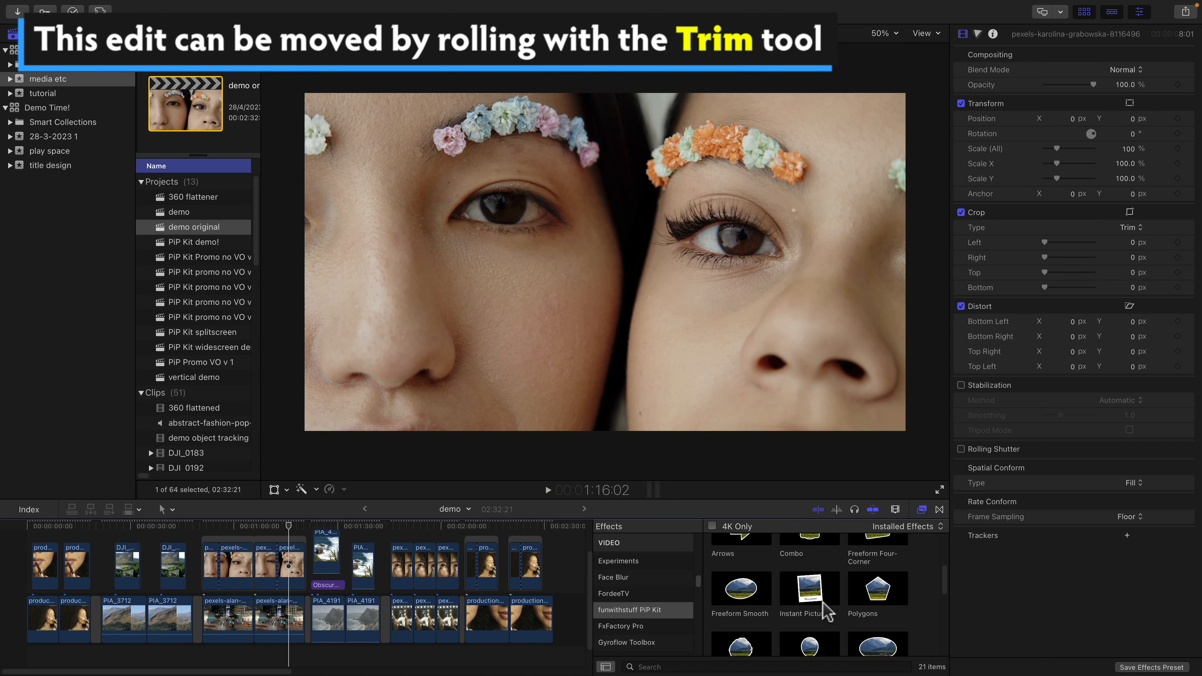
pyautogui.scroll(-1, 822, 604)
pyautogui.moveTo(826, 594); pyautogui.dragTo(292, 569)
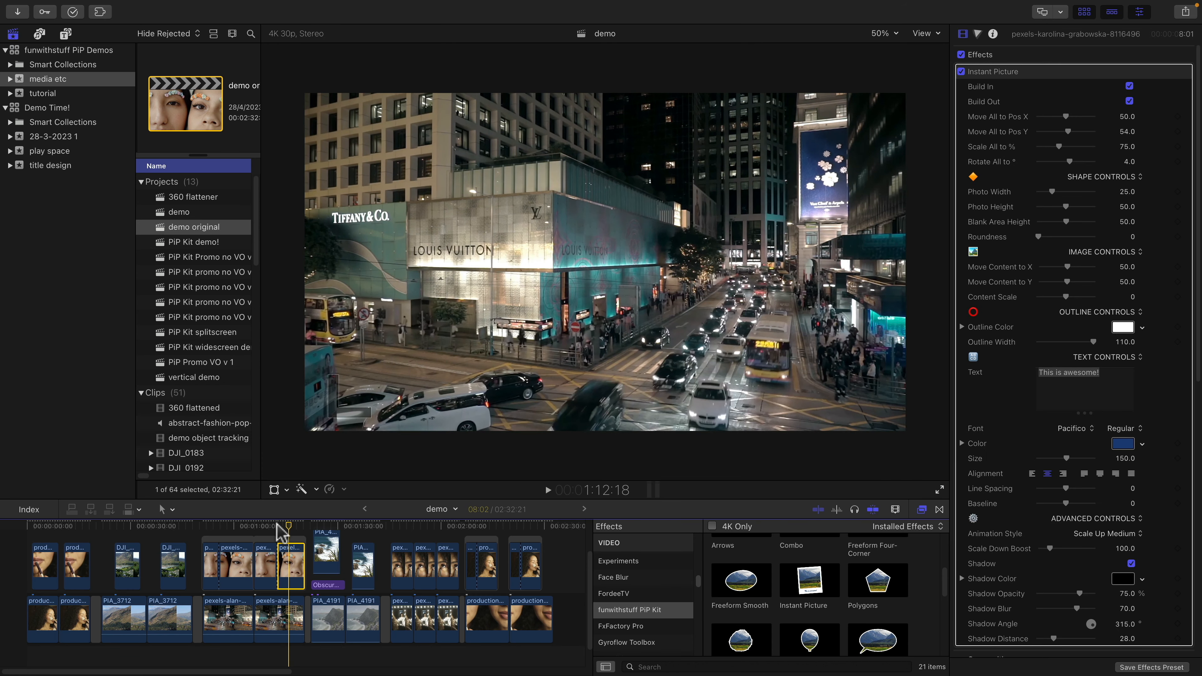
# Step: Set the new Instant Picture's animation style to Scale Down and play its build-in from the clip's start
pyautogui.click(1121, 534)
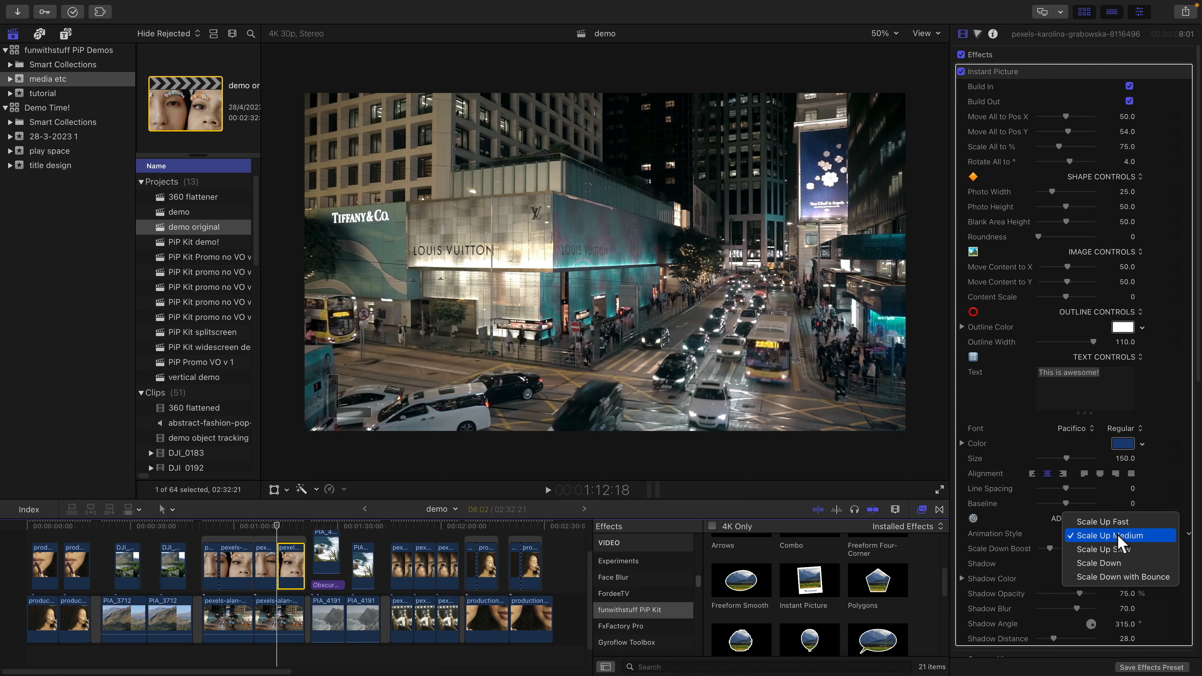
pyautogui.click(1151, 565)
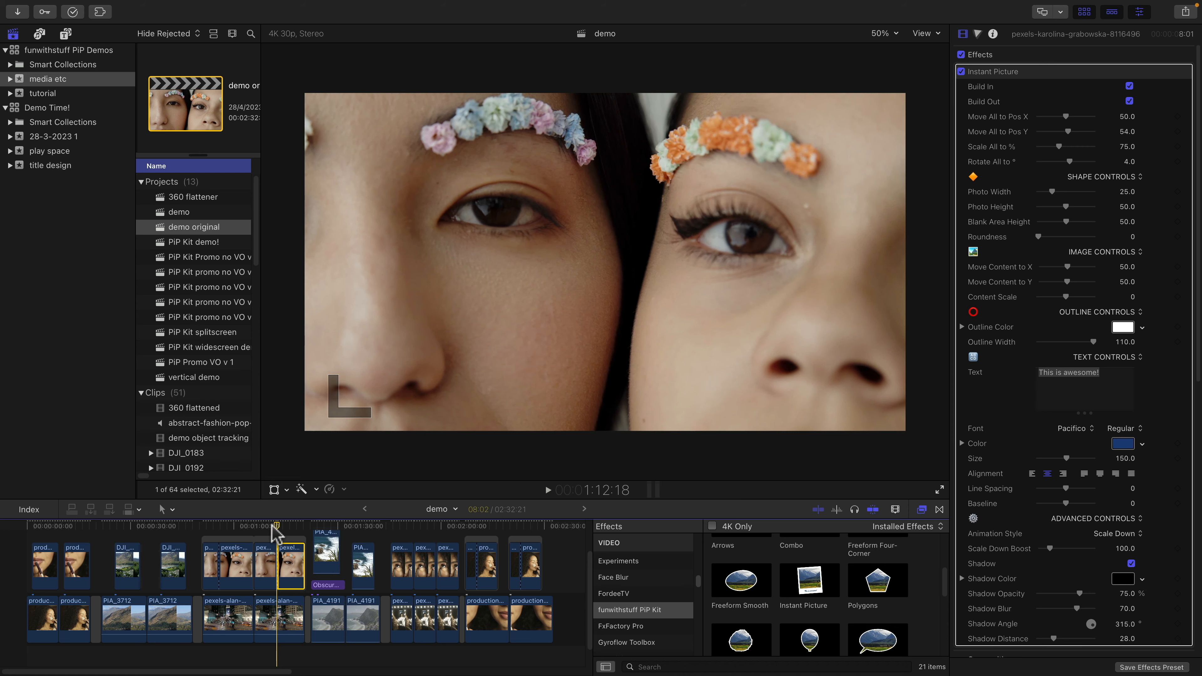
pyautogui.press('space')
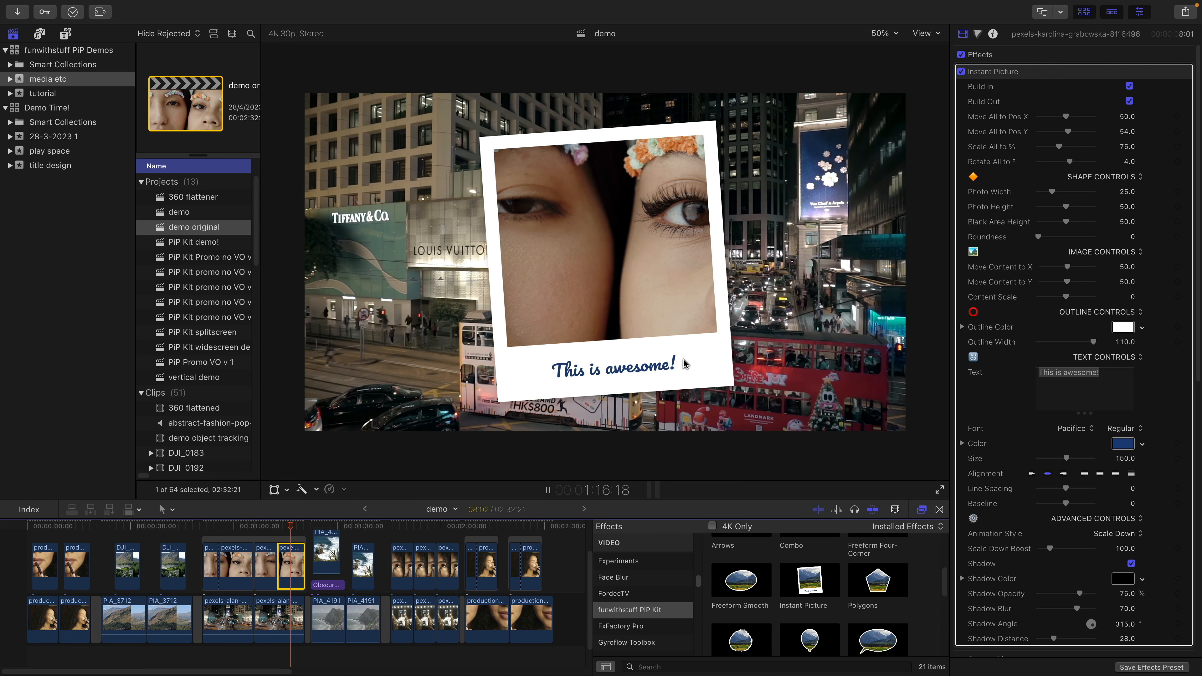
pyautogui.press('space')
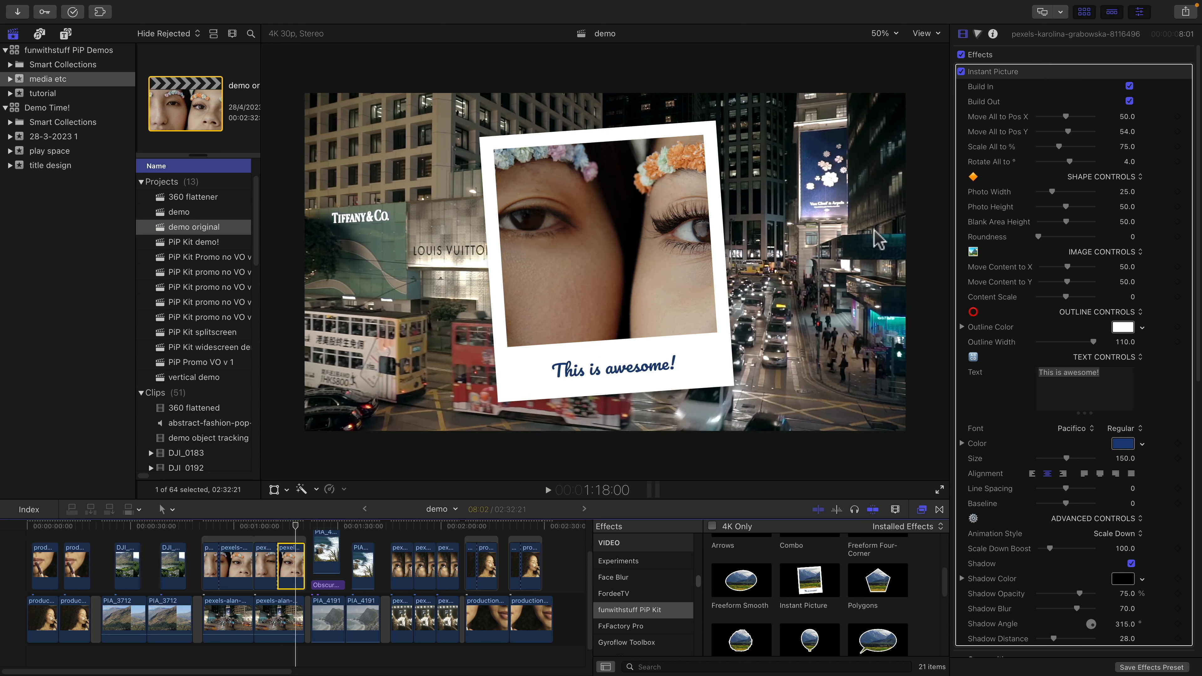
# Step: Adjust the Instant Picture: Blank Area Height 70.53, Baseline 100, Move All to Pos X 73.43, Scale All 60.43%, Rotate All -4.97° and Roundness 50
pyautogui.moveTo(1069, 221); pyautogui.dragTo(1078, 221)
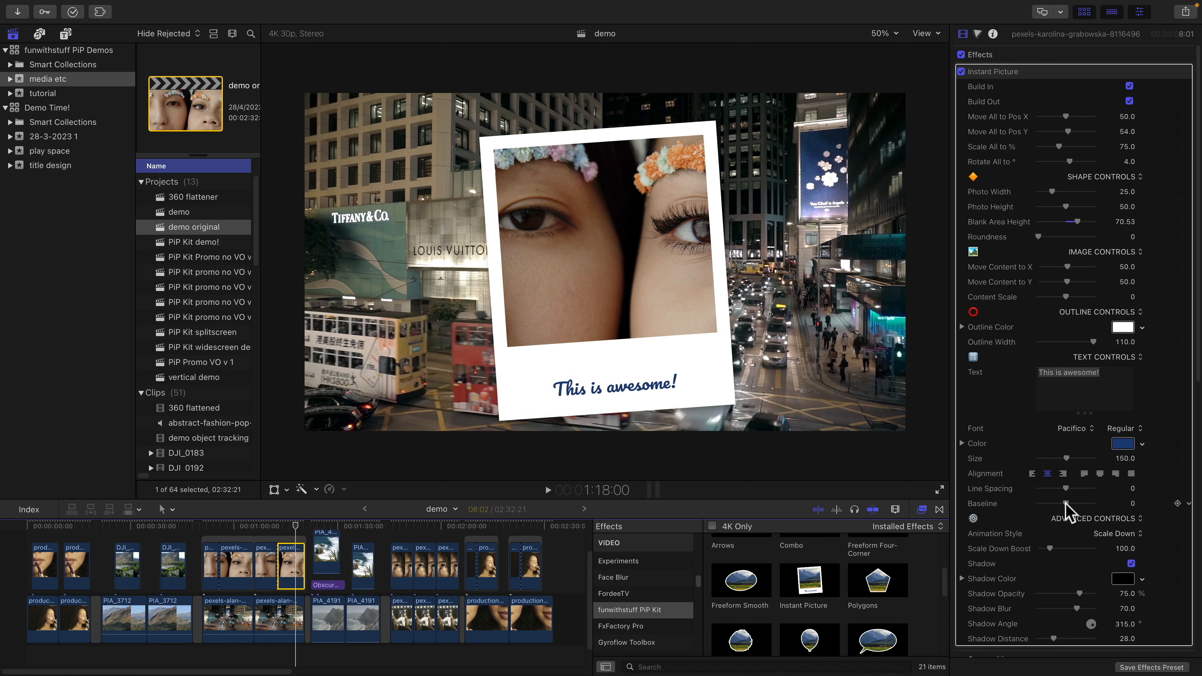
pyautogui.moveTo(1066, 503); pyautogui.dragTo(1096, 501)
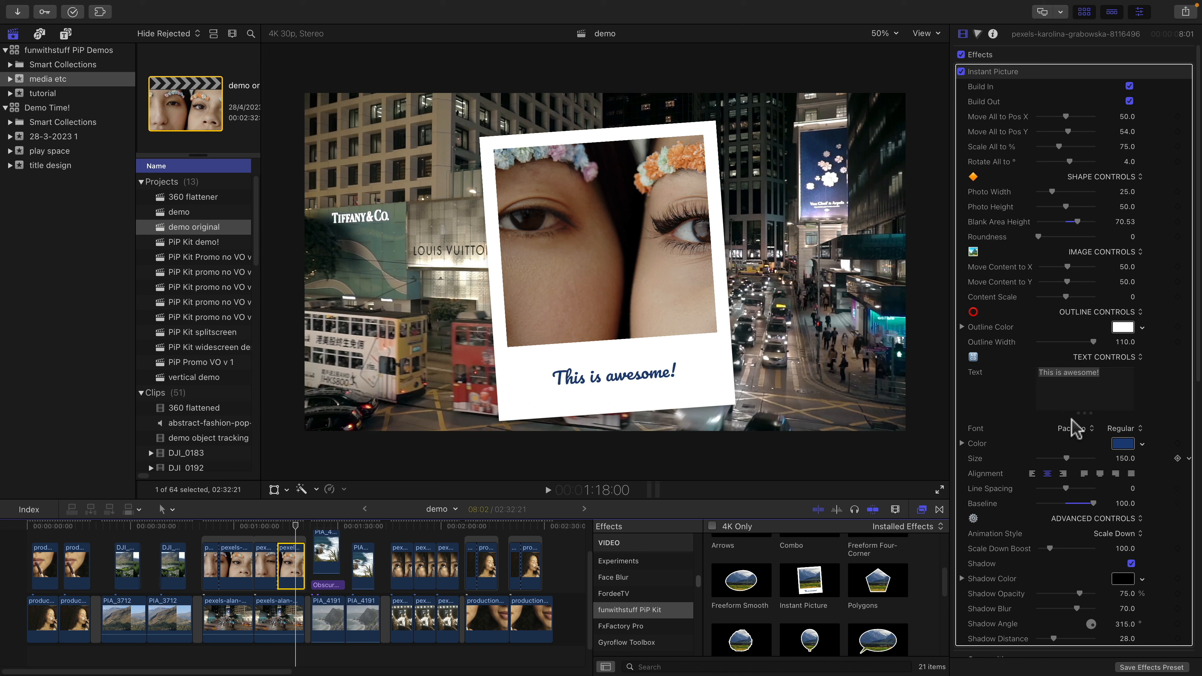
pyautogui.moveTo(1063, 159); pyautogui.dragTo(1080, 127)
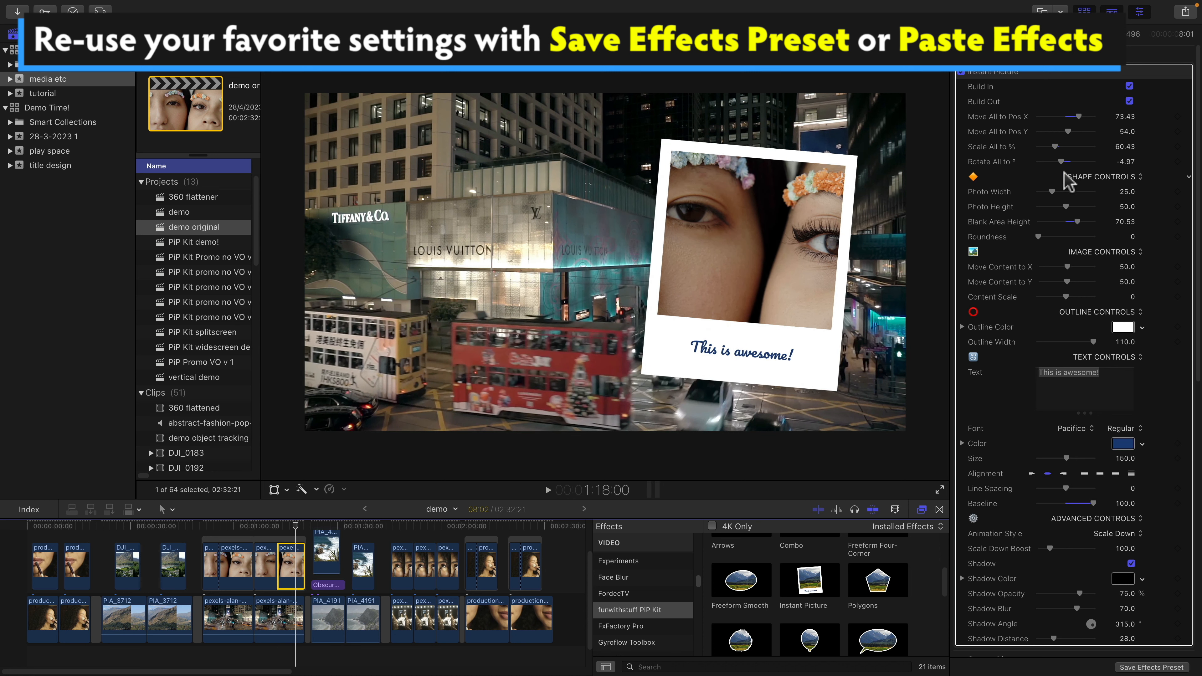
pyautogui.moveTo(1069, 238); pyautogui.dragTo(1080, 233)
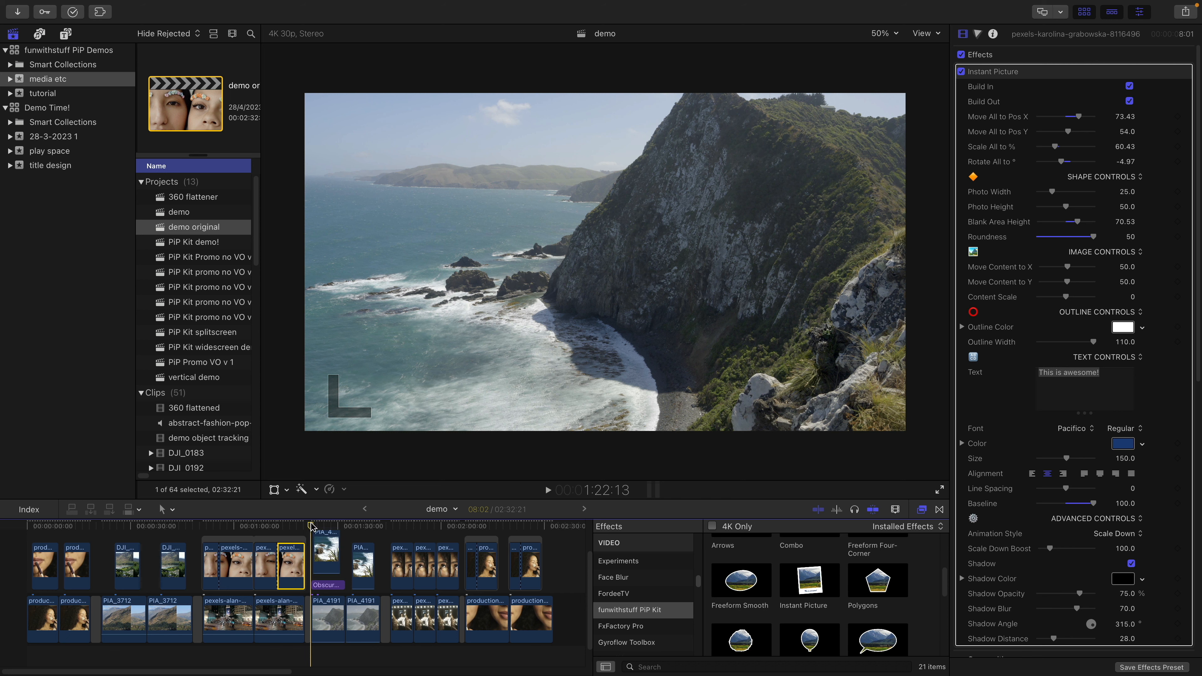
# Step: Play the first coastline section from 1:22:13 to preview its rounded shape with the zoom and obscure titles
pyautogui.scroll(3, 312, 527)
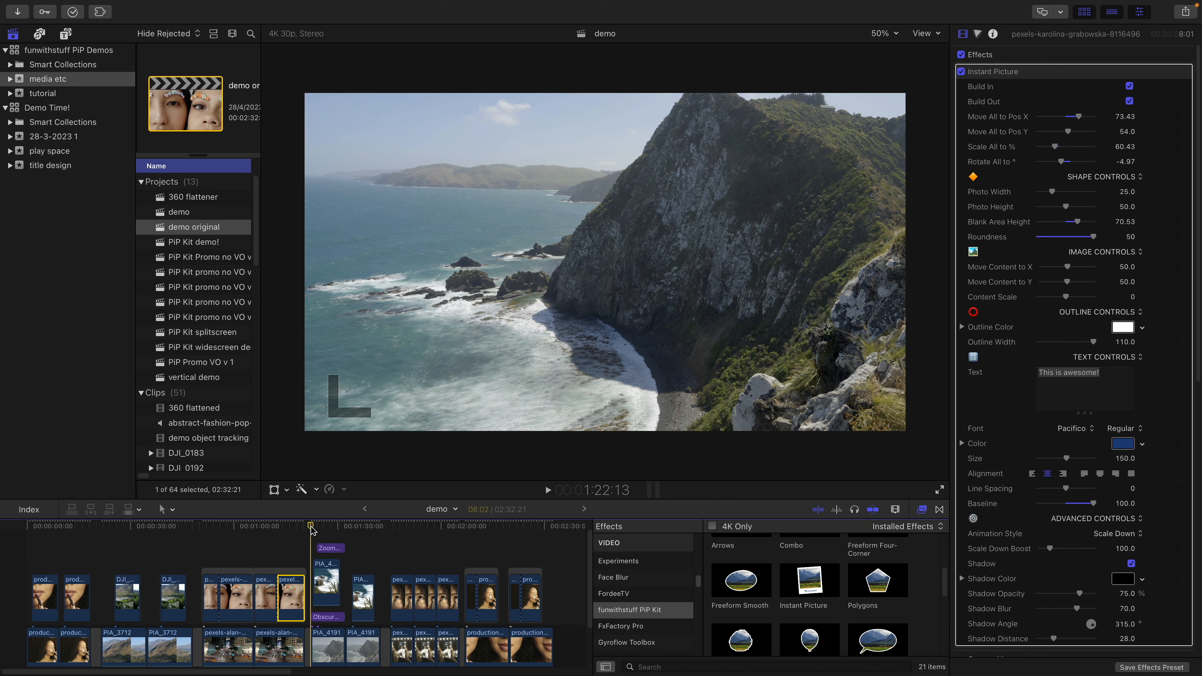
pyautogui.press('space')
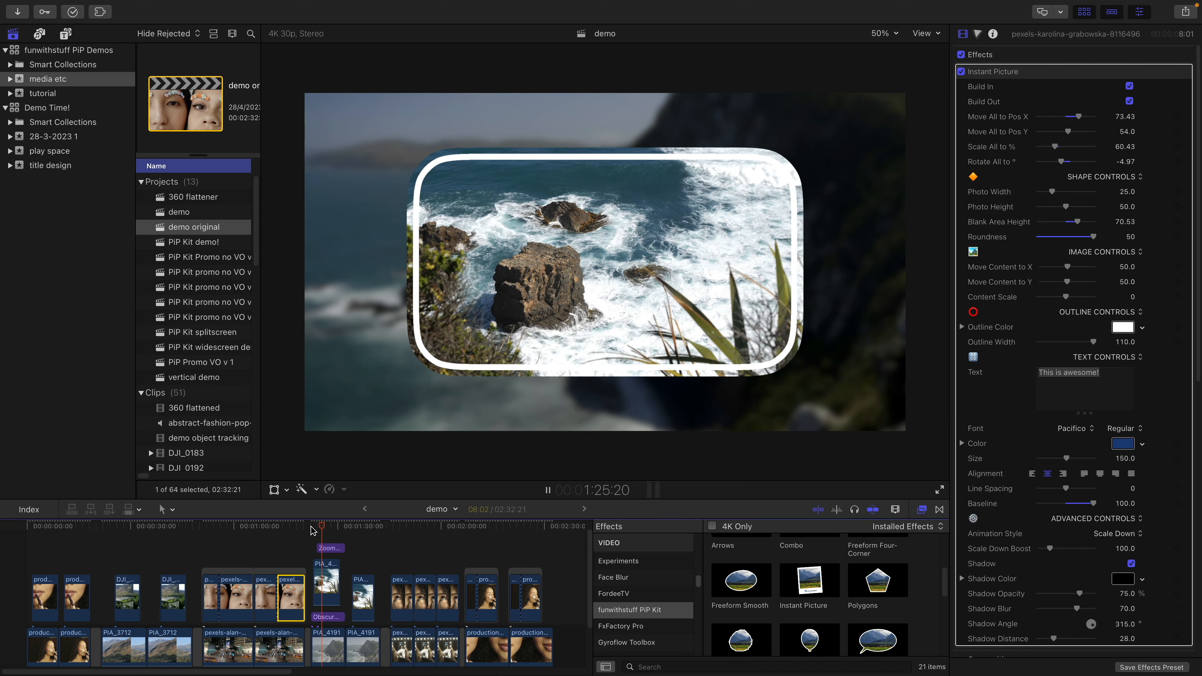
pyautogui.click(310, 530)
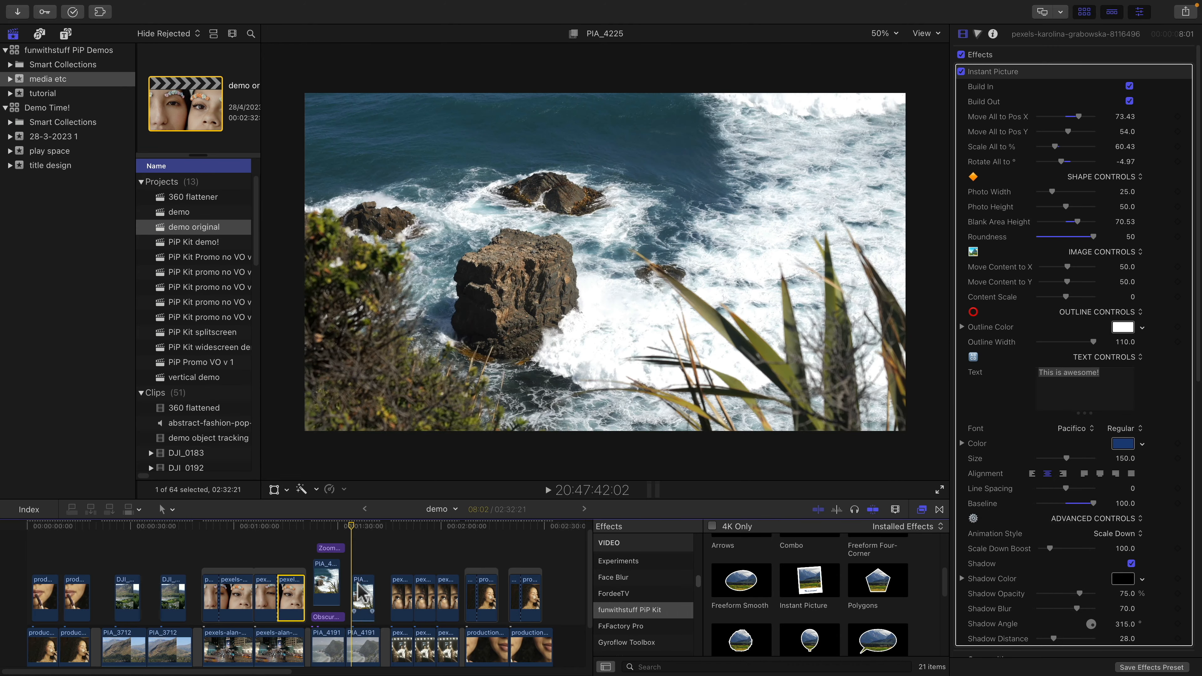
# Step: Apply the PiP Kit Freeform Four-Corner effect to the second connected coastline clip, PIA_4225, and preview its build-in
pyautogui.scroll(3, 826, 587)
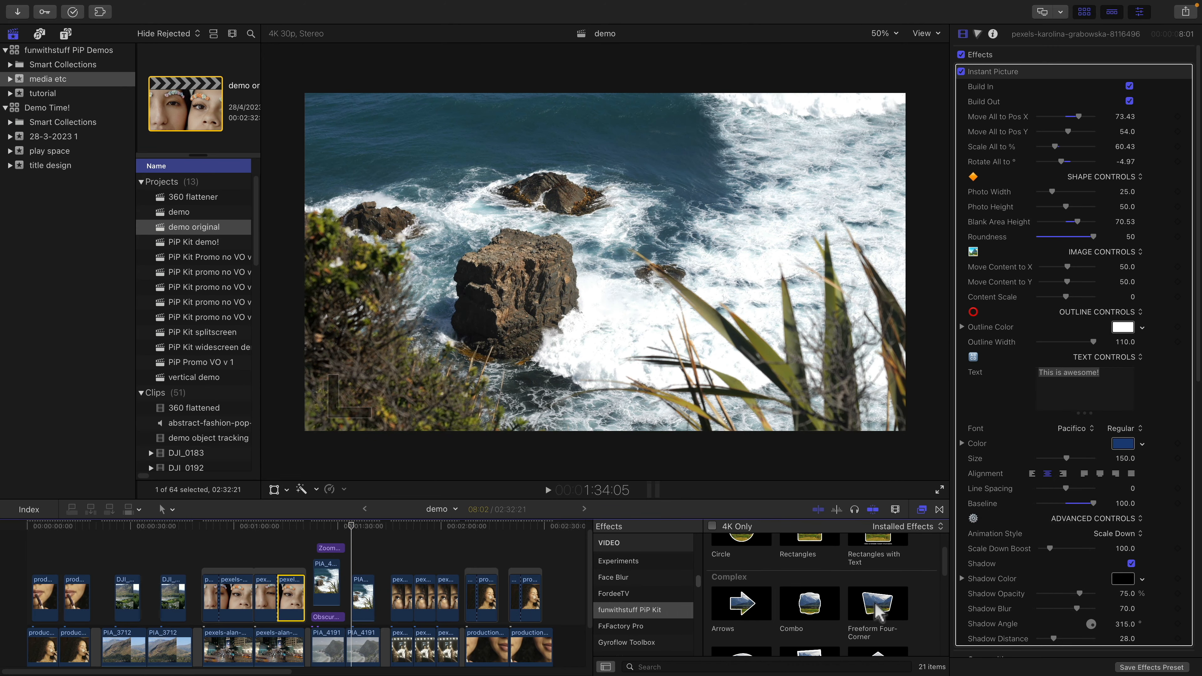
pyautogui.moveTo(876, 612); pyautogui.dragTo(364, 598)
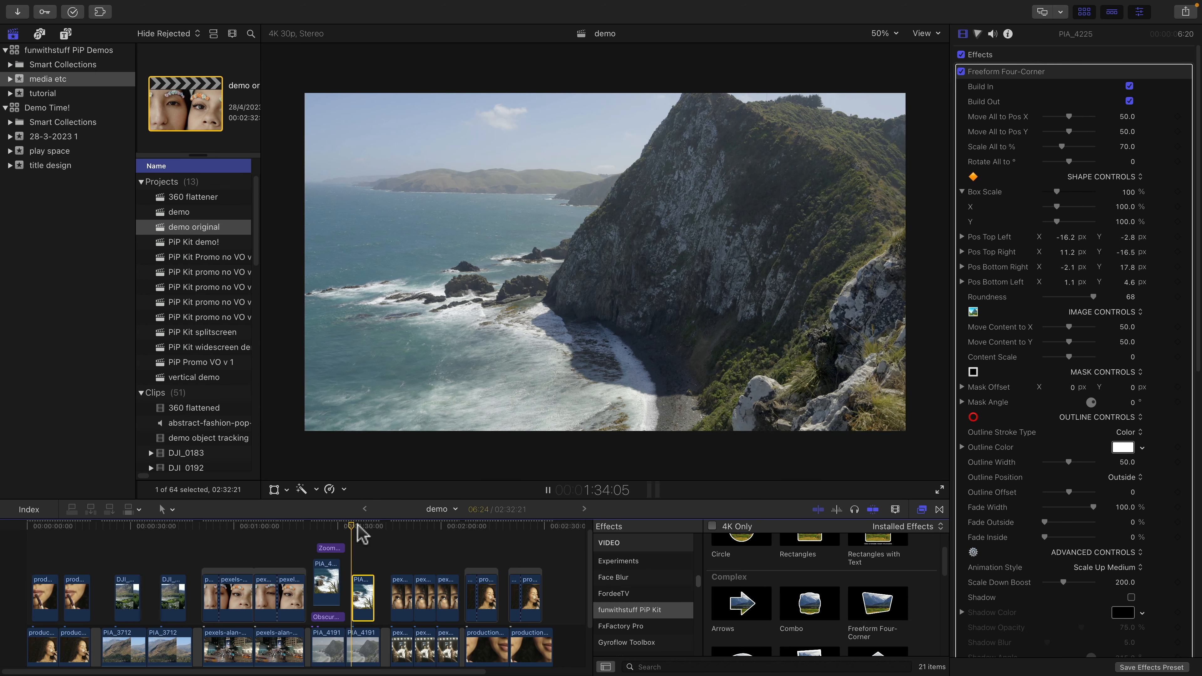
pyautogui.press('space')
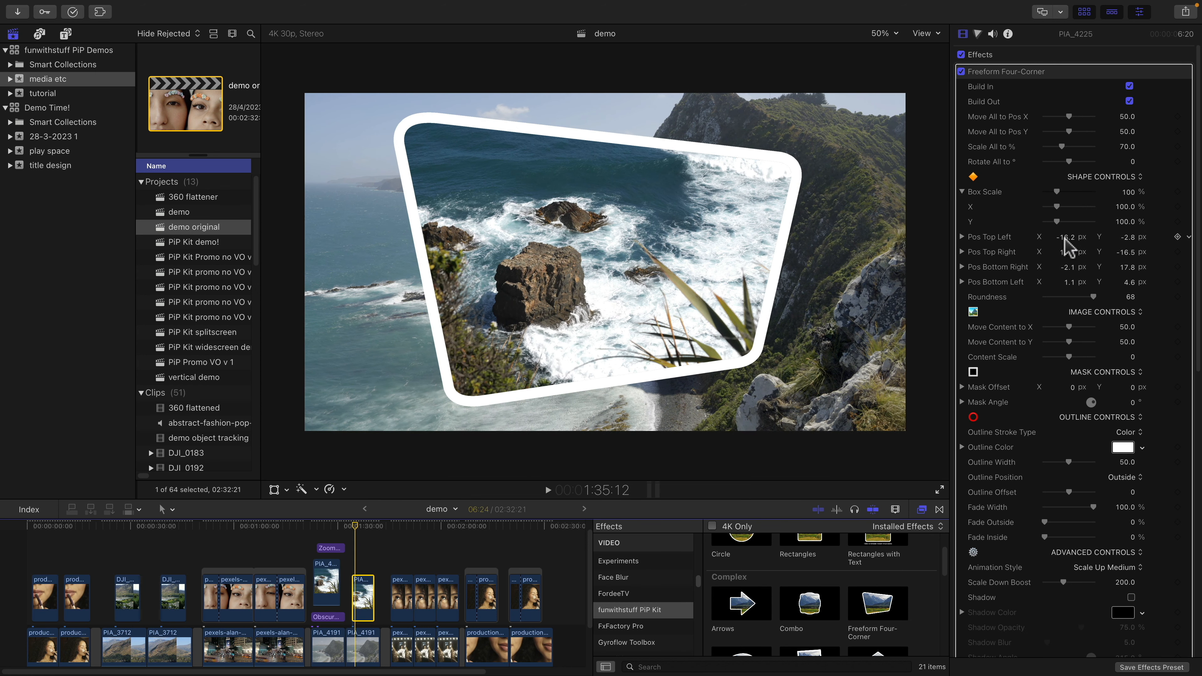
# Step: Reshape the four-corner frame with top X positions -7.6 and 6.8, bottom-right X -0.6, bottom-left 3.0 by 5.6, and Scale All 58.85%
pyautogui.moveTo(1064, 237); pyautogui.dragTo(1129, 281)
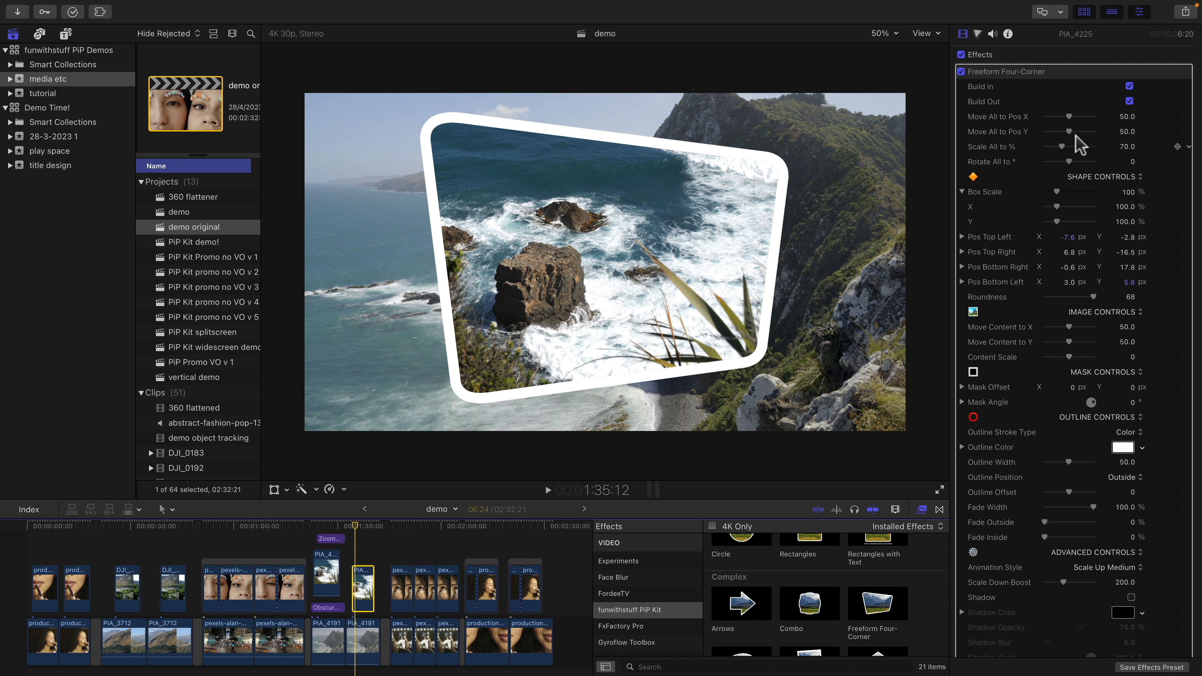
pyautogui.moveTo(1060, 149); pyautogui.dragTo(1057, 152)
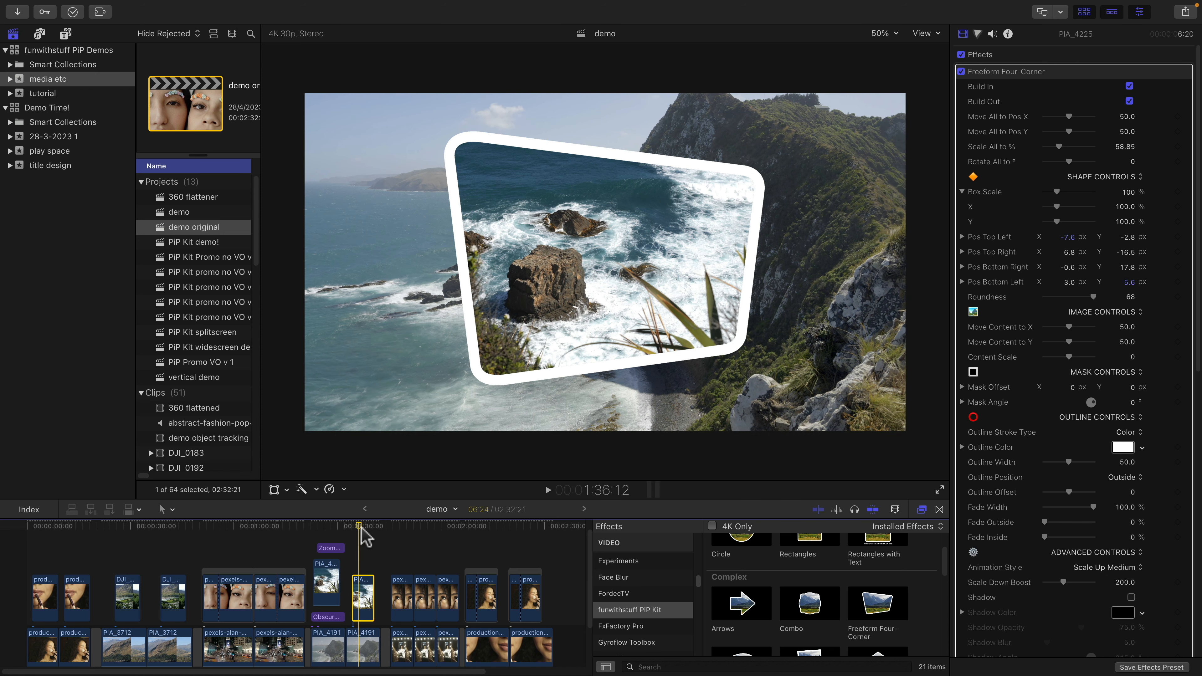
# Step: Add the PiP Kit title Obscure with Fade between the four-corner clip and the background coastline clip, and play its fade-in
pyautogui.click(66, 35)
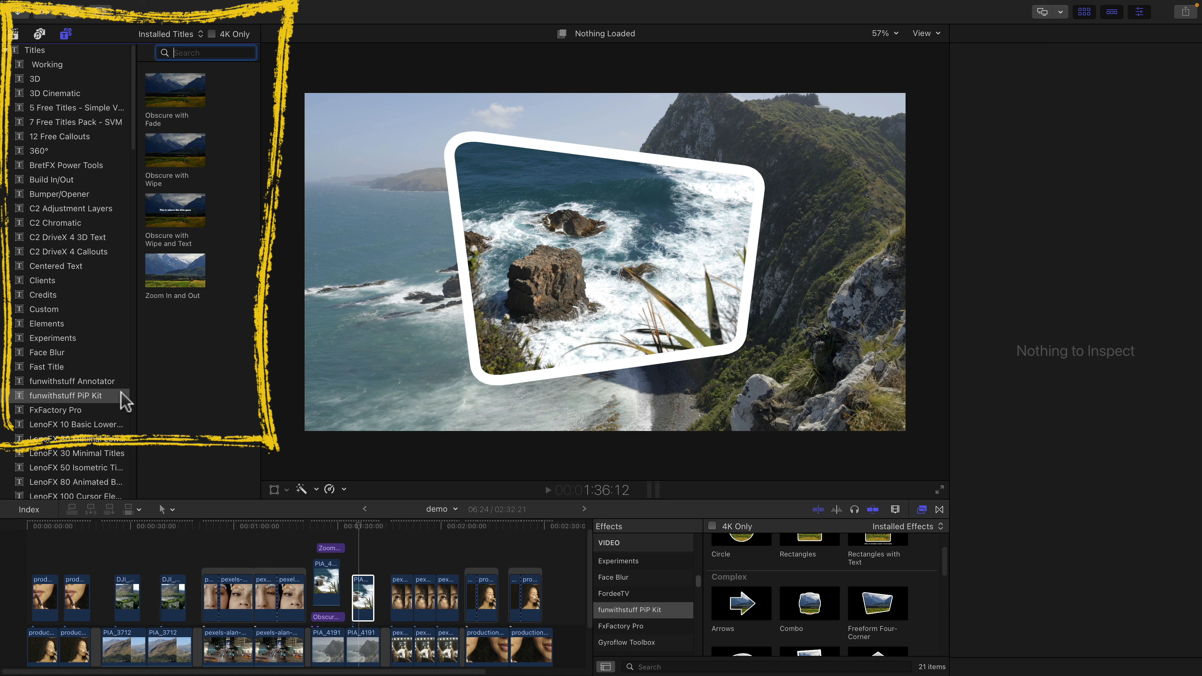
pyautogui.click(111, 405)
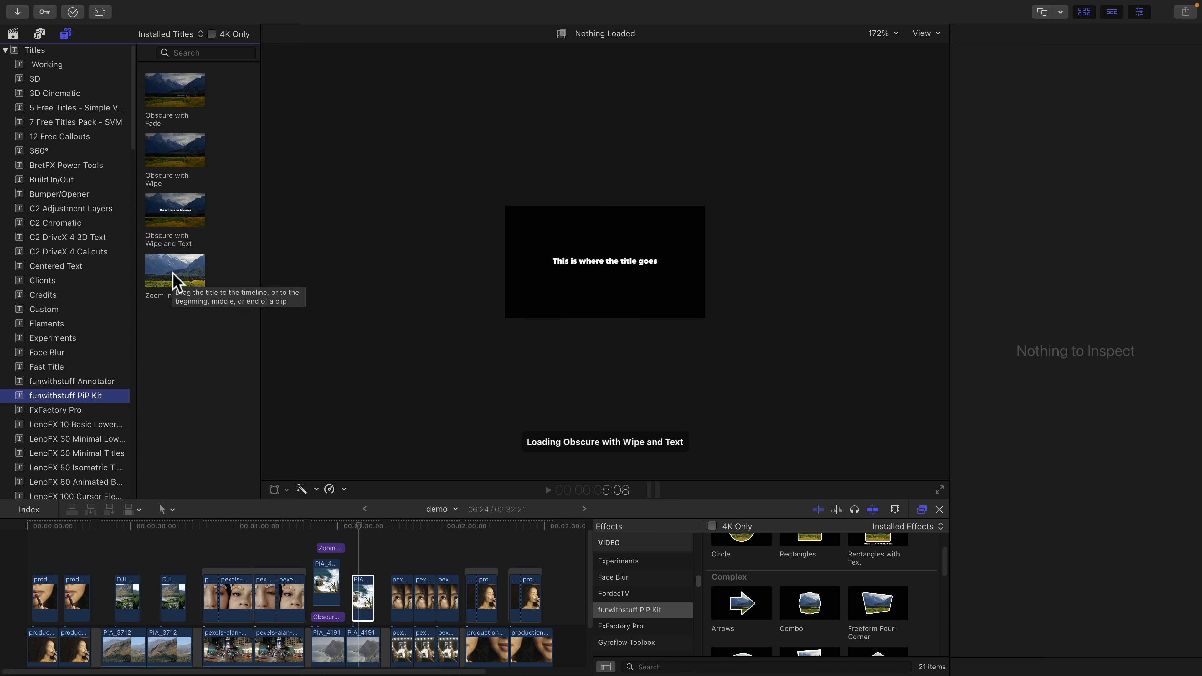
pyautogui.moveTo(175, 92); pyautogui.dragTo(351, 618)
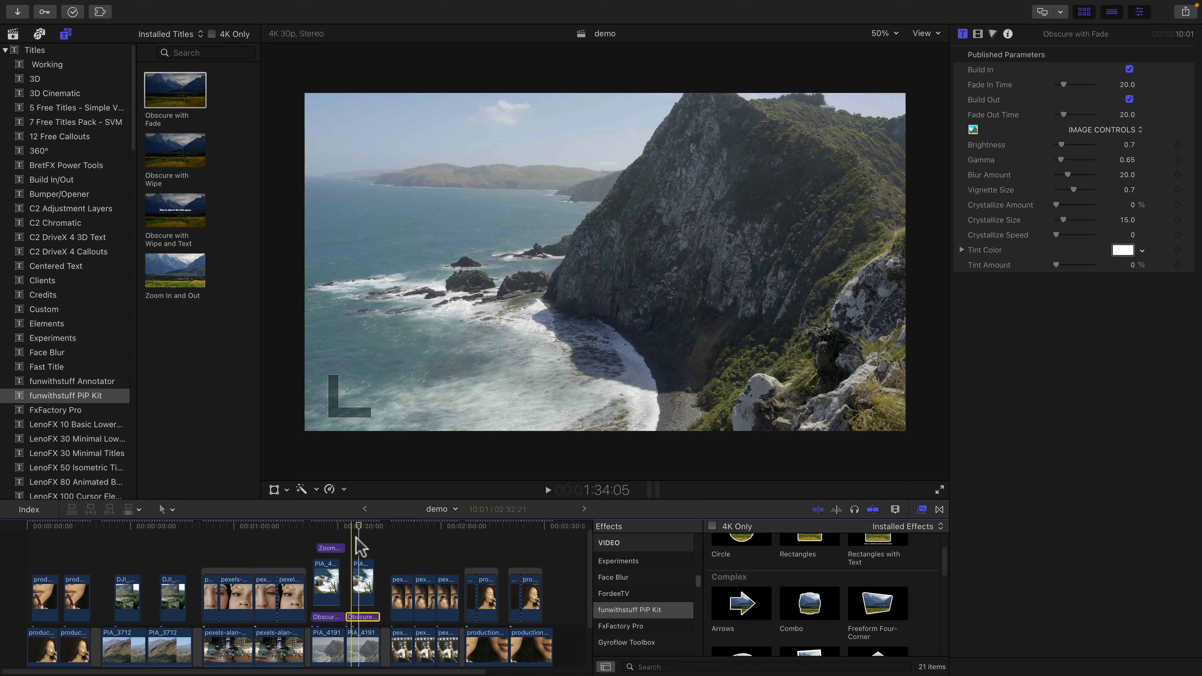
pyautogui.press('space')
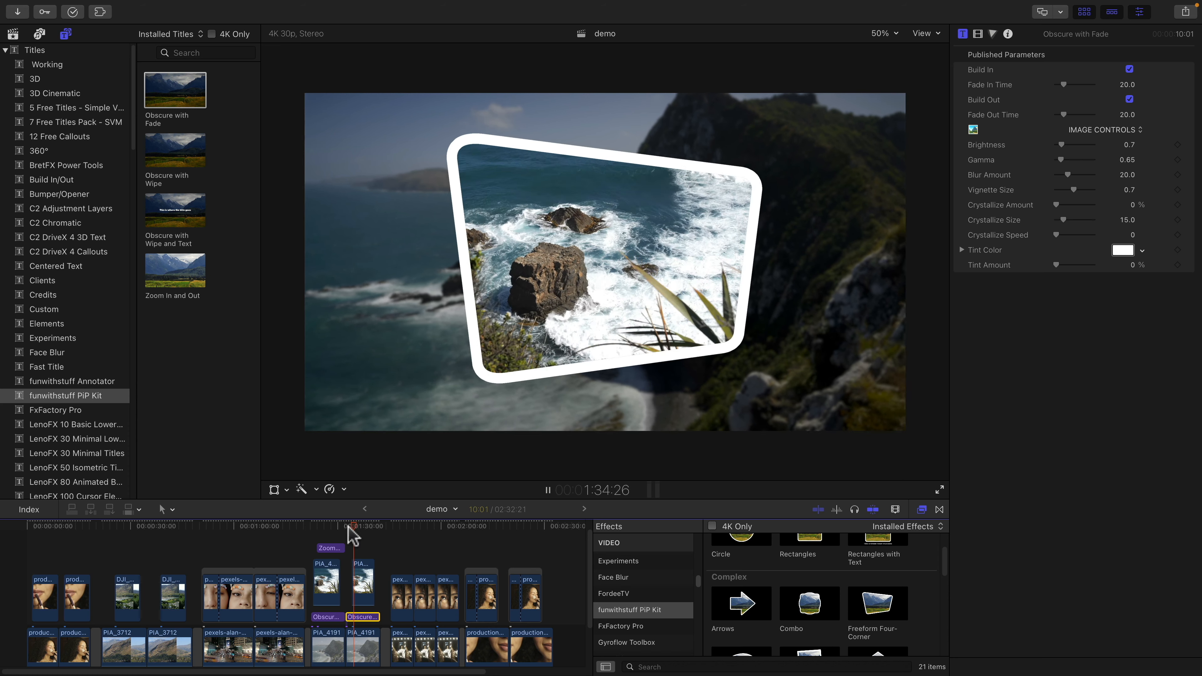
pyautogui.press('space')
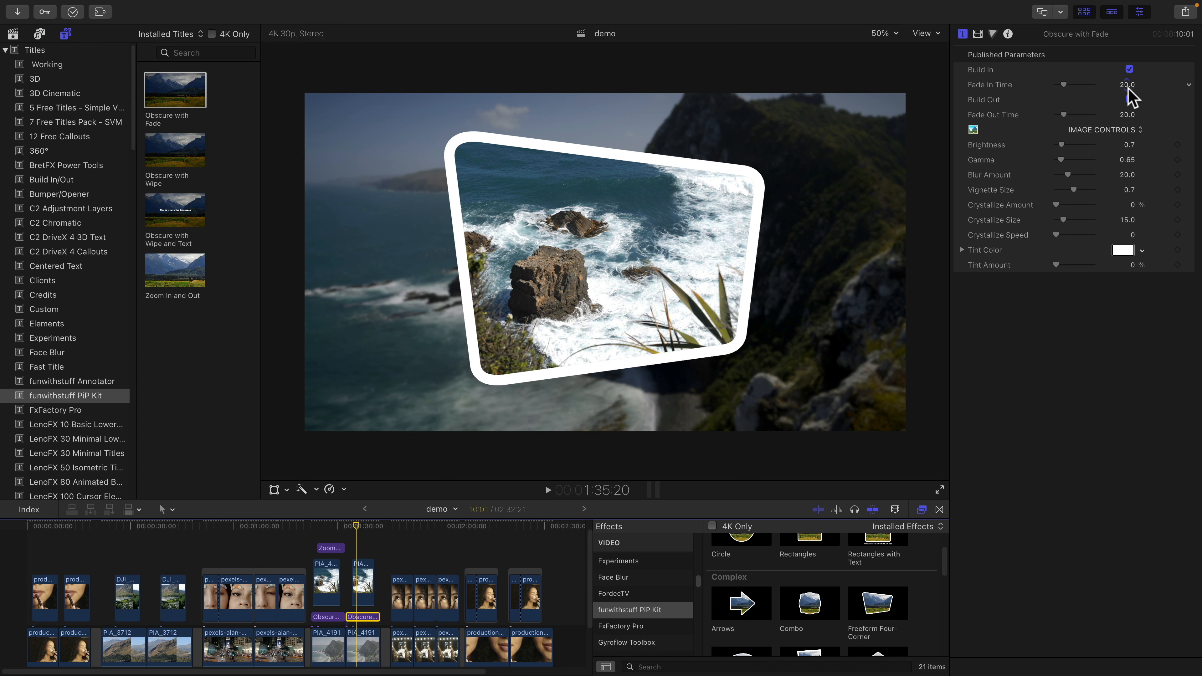
# Step: Set the obscure title's Brightness to 0.32, Gamma to 0.83 and Blur Amount to 57, and try crystallizing at 100% before returning it to 0%
pyautogui.moveTo(1071, 171)
pyautogui.mouseDown()
pyautogui.moveTo(1088, 170)
pyautogui.moveTo(1068, 145)
pyautogui.moveTo(1074, 164)
pyautogui.moveTo(1062, 165)
pyautogui.mouseUp()
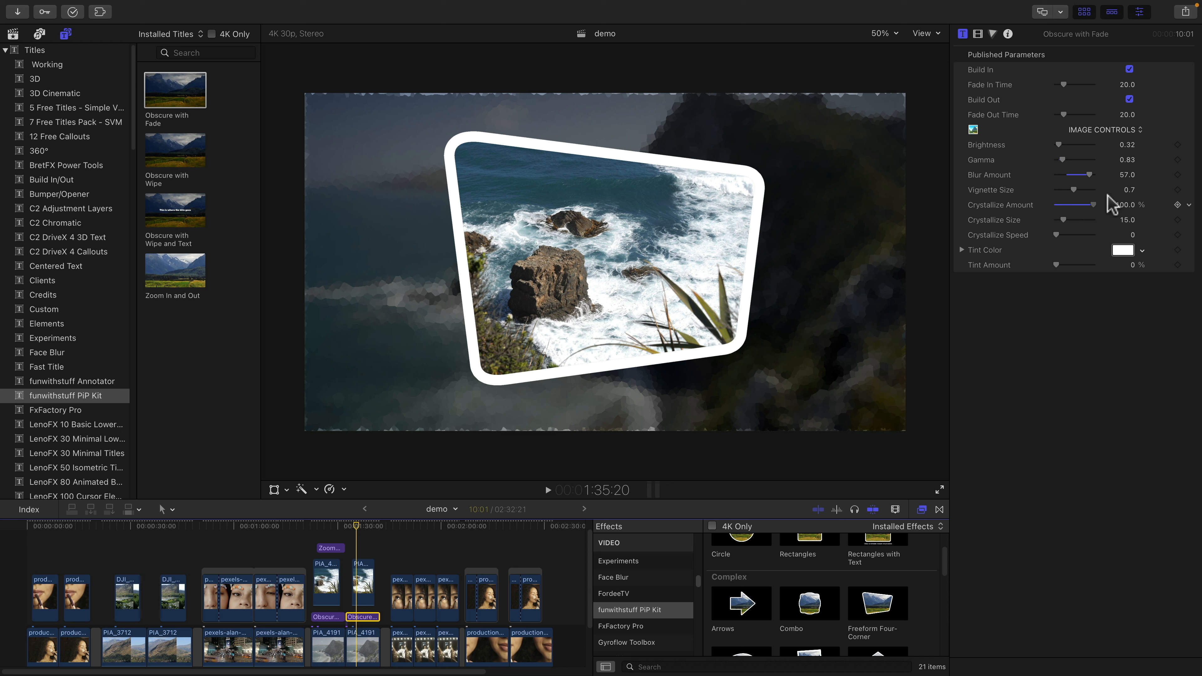
pyautogui.moveTo(1099, 202); pyautogui.dragTo(1050, 207)
# Step: Choose bright green as the obscure title's Tint Color and return the Tint Amount to 0% after trying it
pyautogui.click(1119, 251)
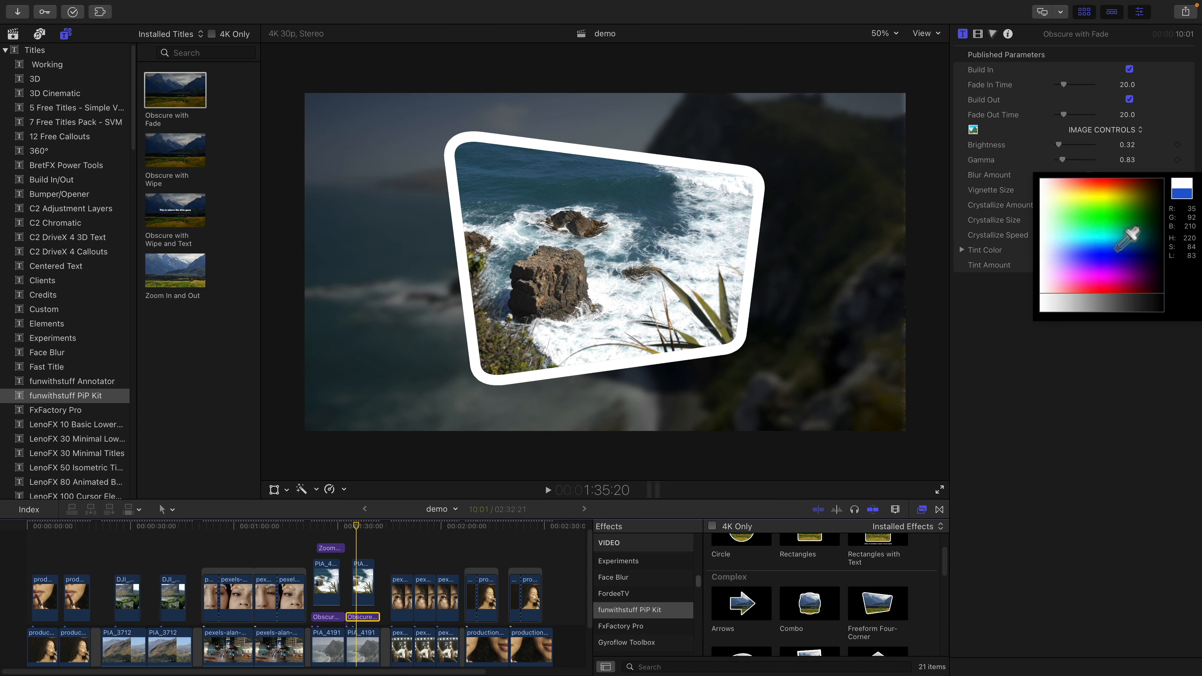
pyautogui.click(1112, 208)
pyautogui.moveTo(1072, 264); pyautogui.dragTo(1045, 267)
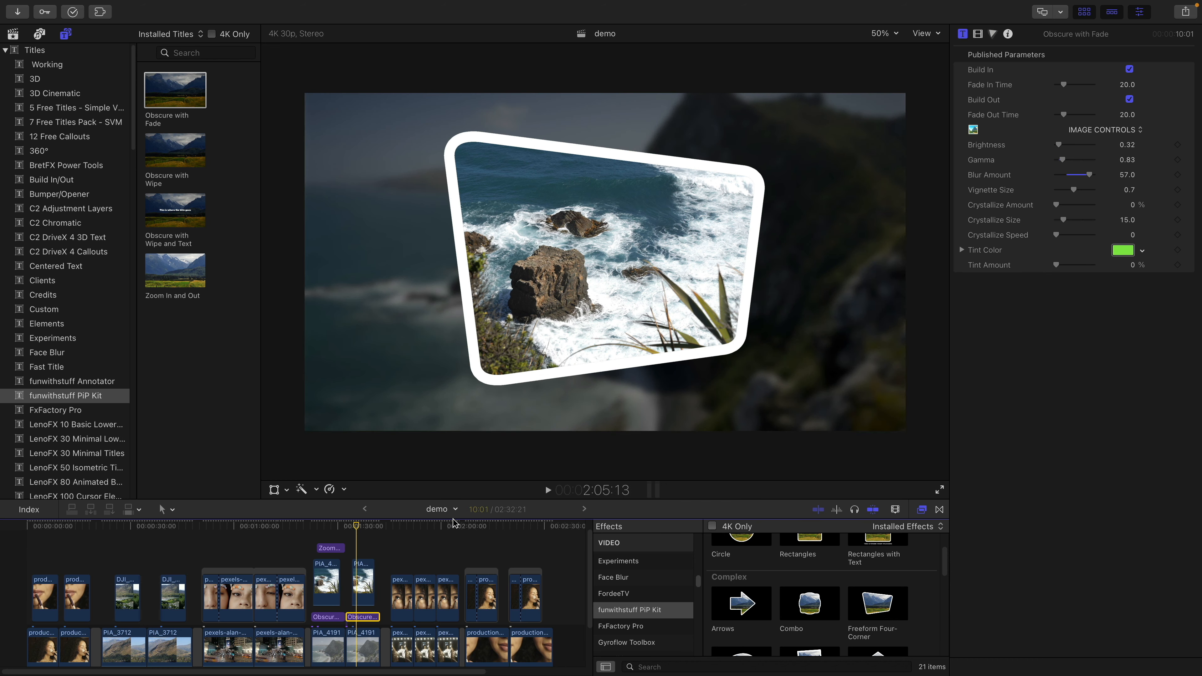
# Step: Play the four-corner clip over its obscured background from the start of the title's fade-in
pyautogui.click(349, 524)
pyautogui.press('space')
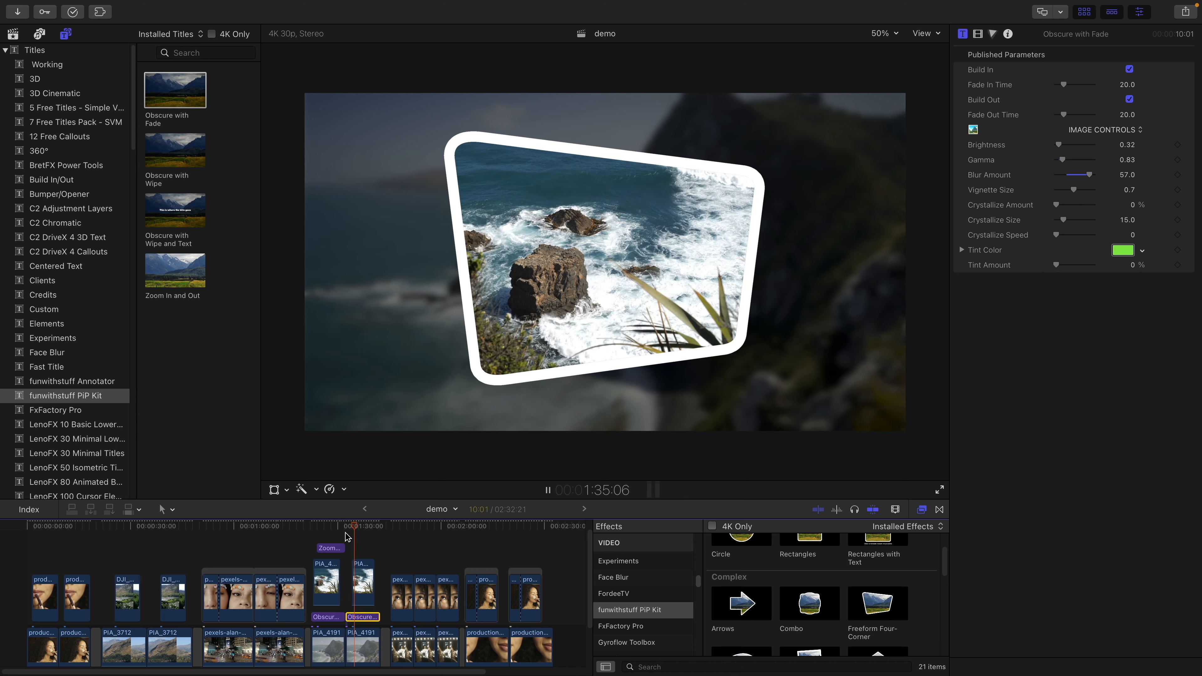
pyautogui.press('space')
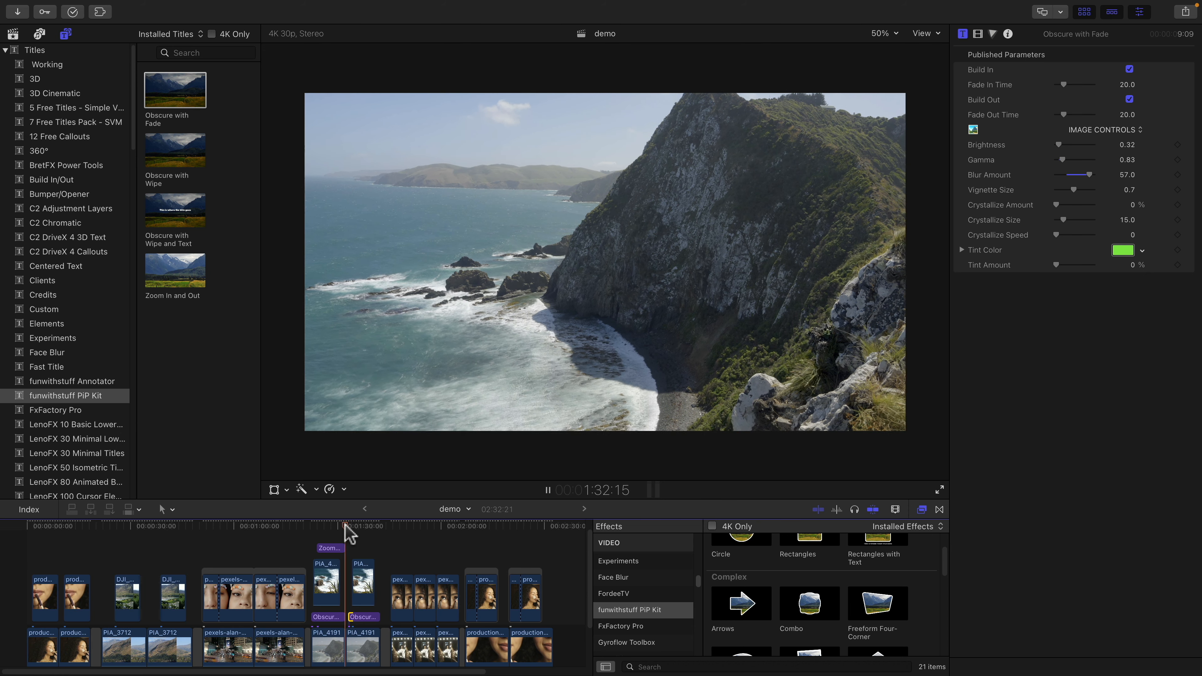
pyautogui.press('space')
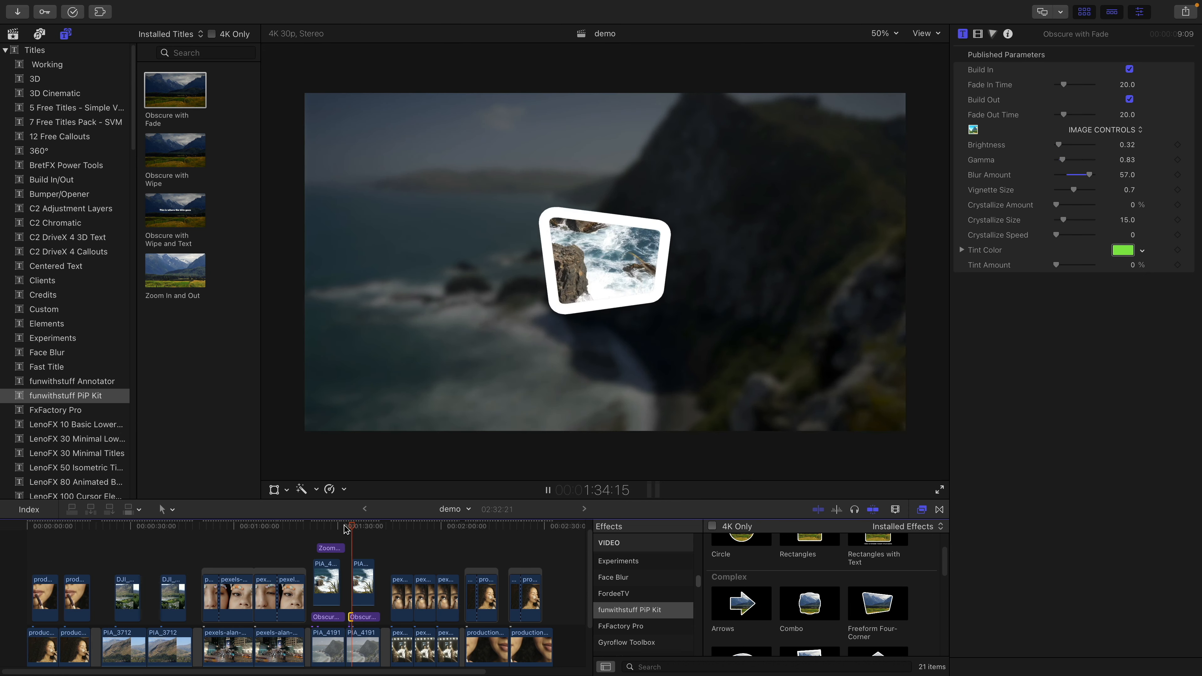
pyautogui.press('space')
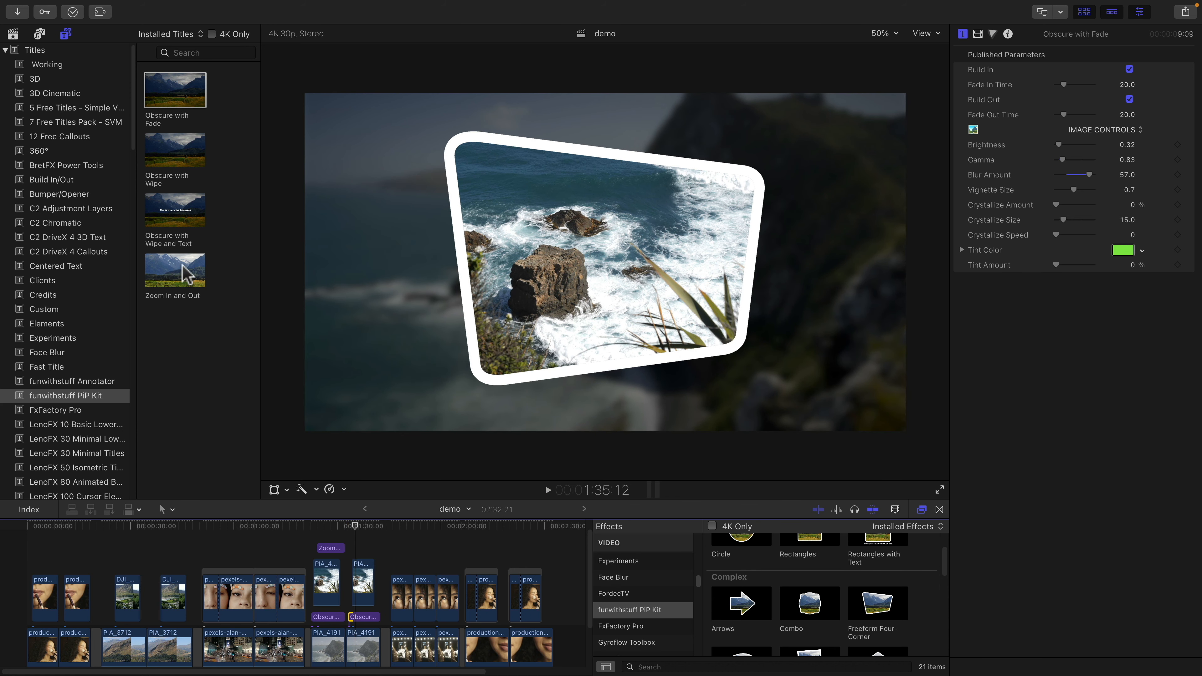
# Step: Add the PiP Kit title Zoom In and Out above the four-corner clip, with Zoom Amount 19.6 and Zoom Speed Fast
pyautogui.moveTo(166, 269); pyautogui.dragTo(376, 551)
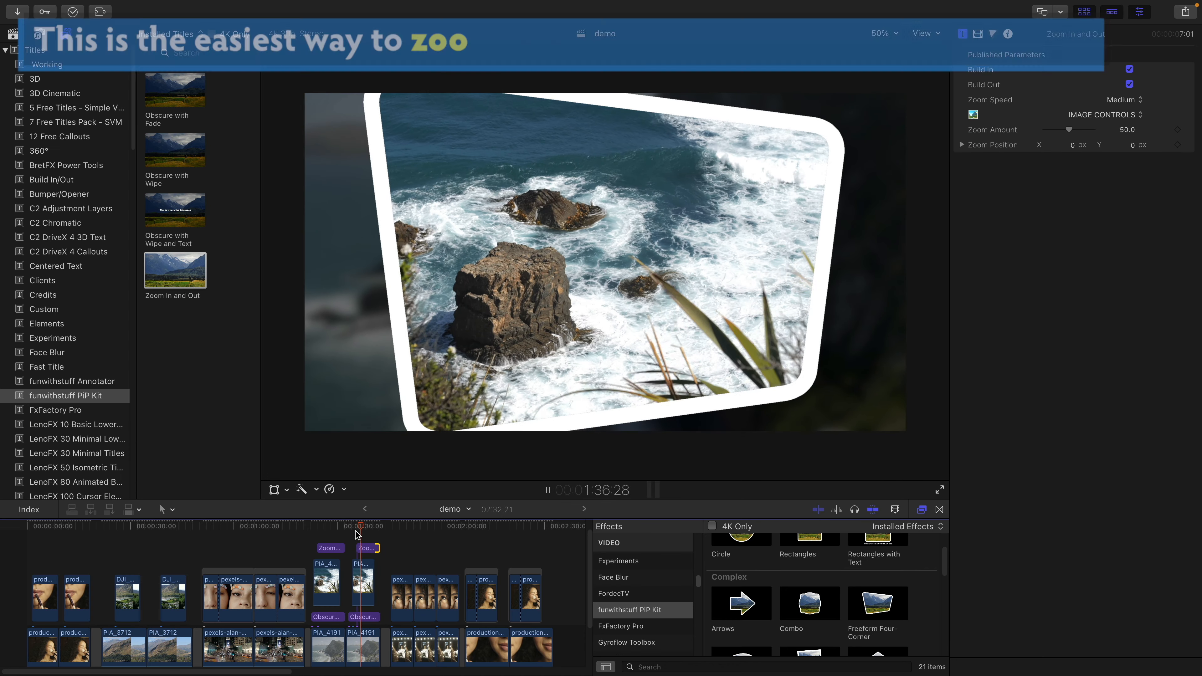
pyautogui.press('space')
pyautogui.click(365, 549)
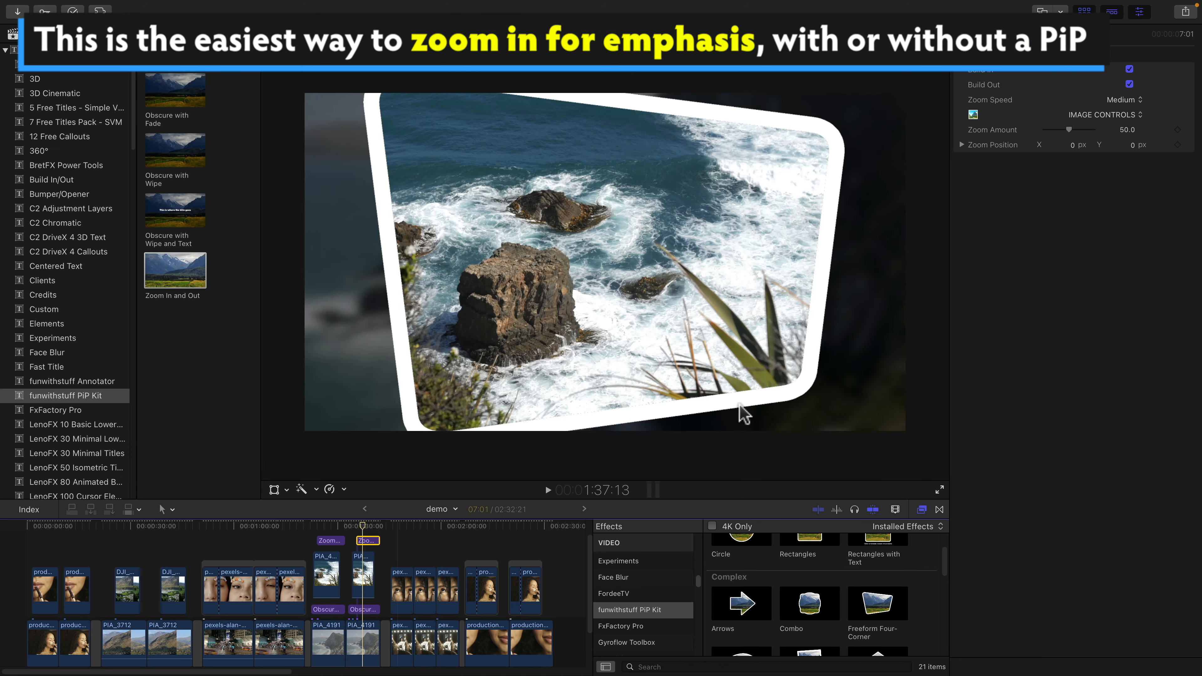
pyautogui.moveTo(1068, 129); pyautogui.dragTo(1055, 130)
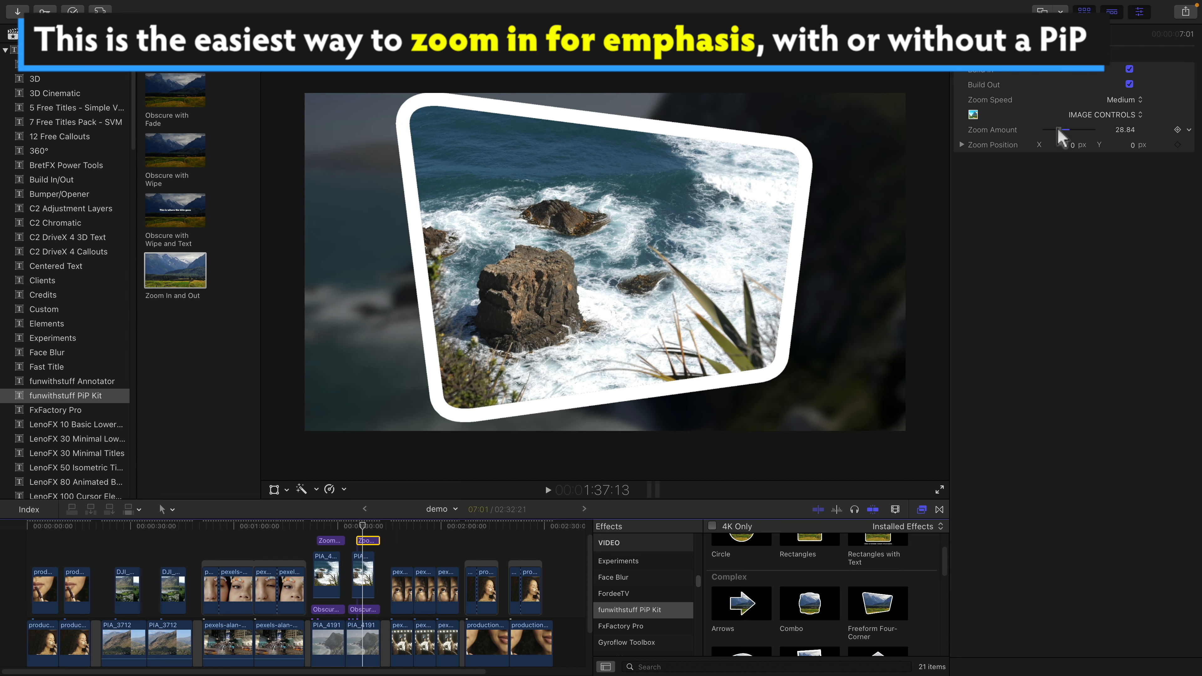
pyautogui.click(1135, 100)
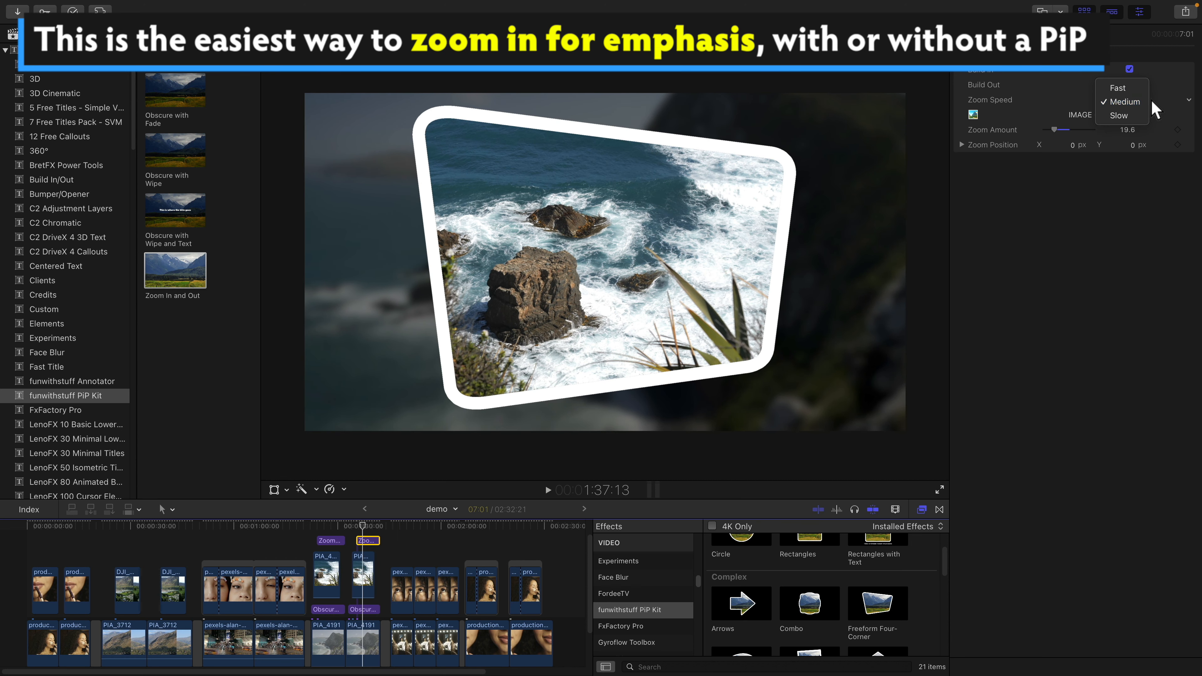
pyautogui.click(1118, 88)
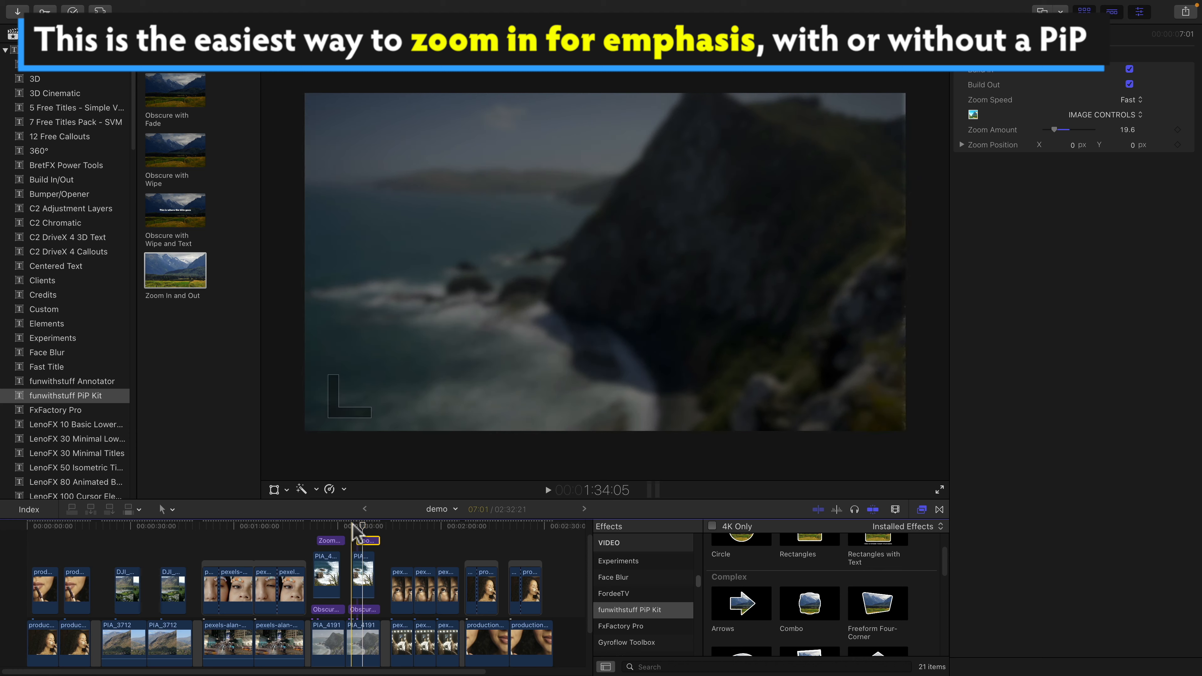
pyautogui.press('space')
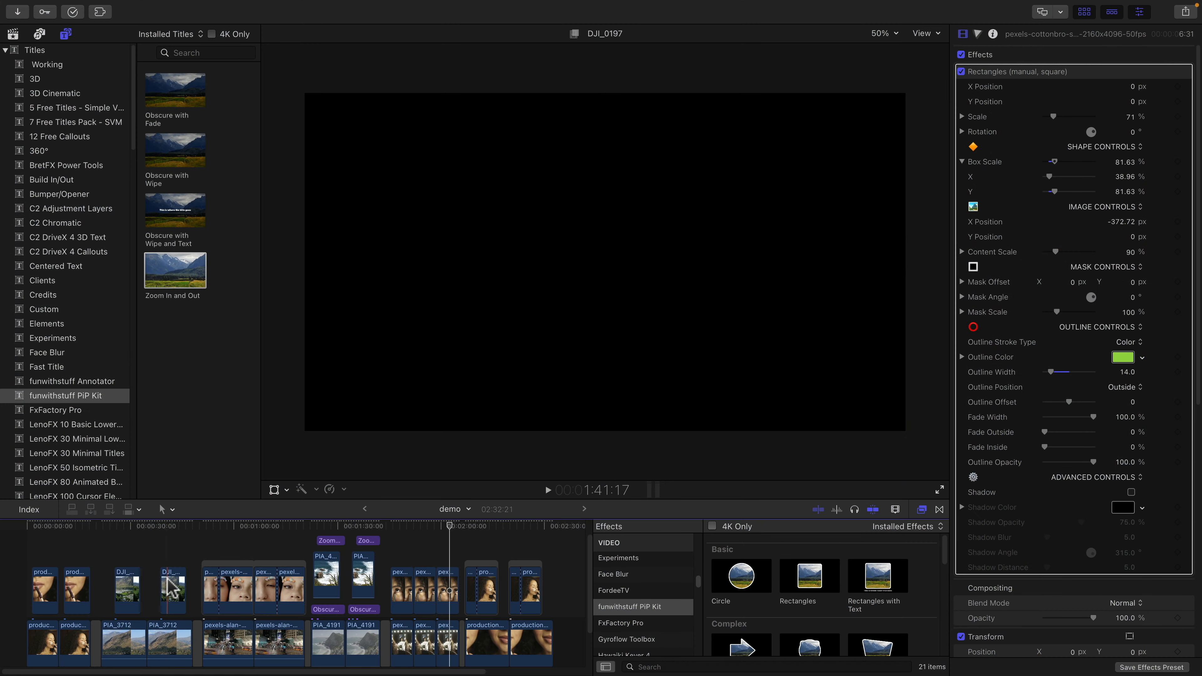
# Step: Select the second circle clip, DJI_0197, and play it from its start over the mountain background
pyautogui.click(170, 588)
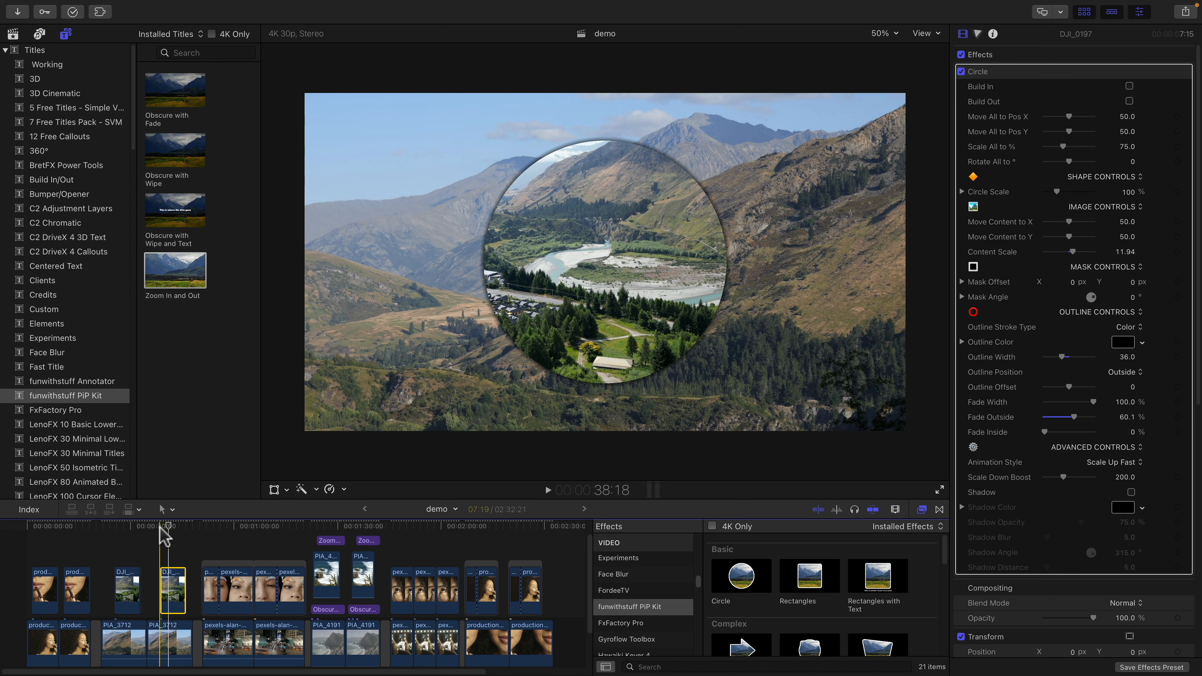
pyautogui.press('space')
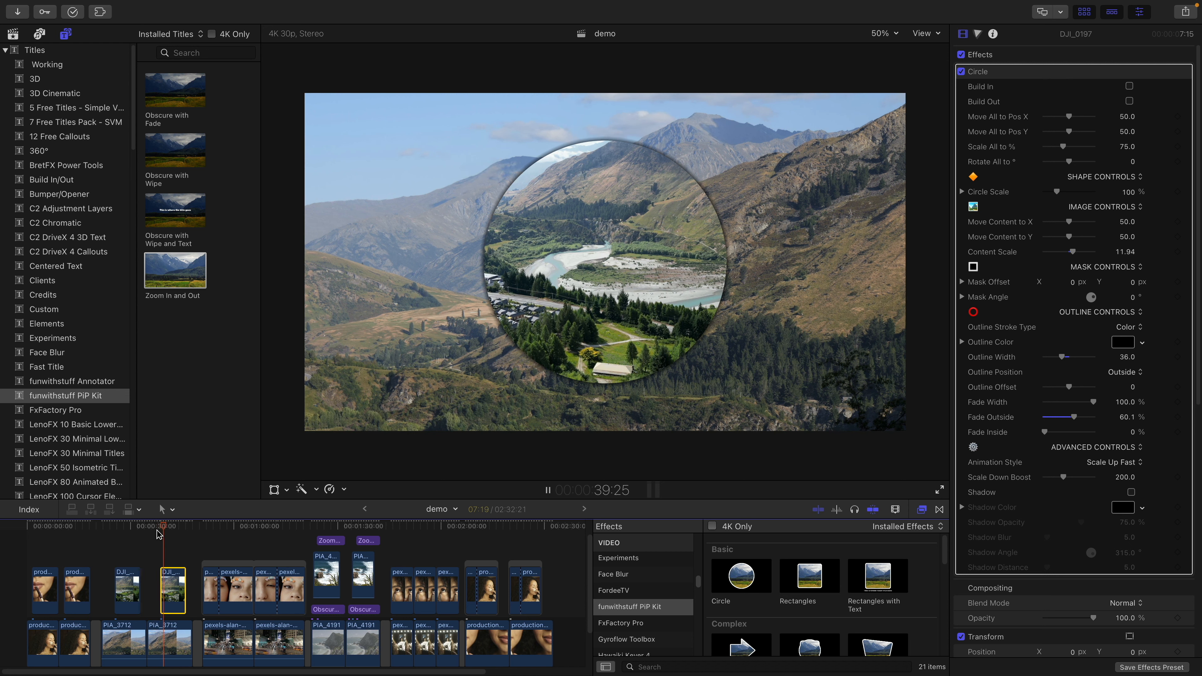
pyautogui.press('space')
# Step: Apply the funwithstuff PiP Kit transition Blur In to the start of the second circle clip
pyautogui.click(940, 509)
pyautogui.scroll(5, 674, 601)
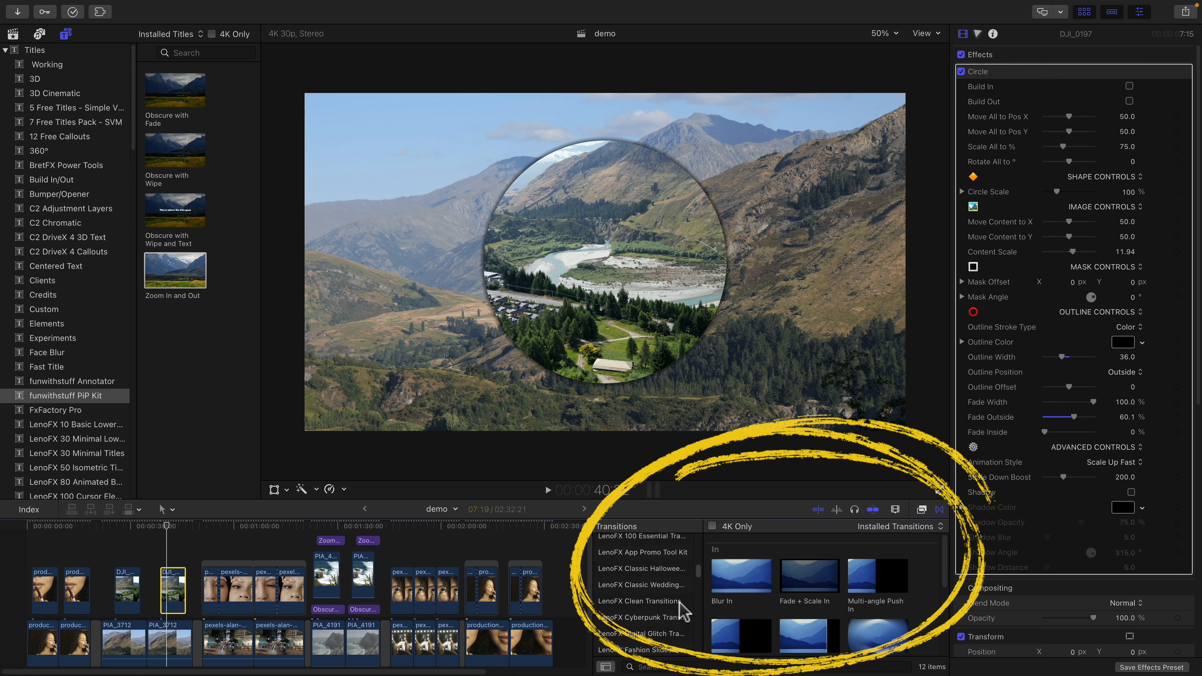
pyautogui.scroll(2, 685, 611)
pyautogui.click(643, 556)
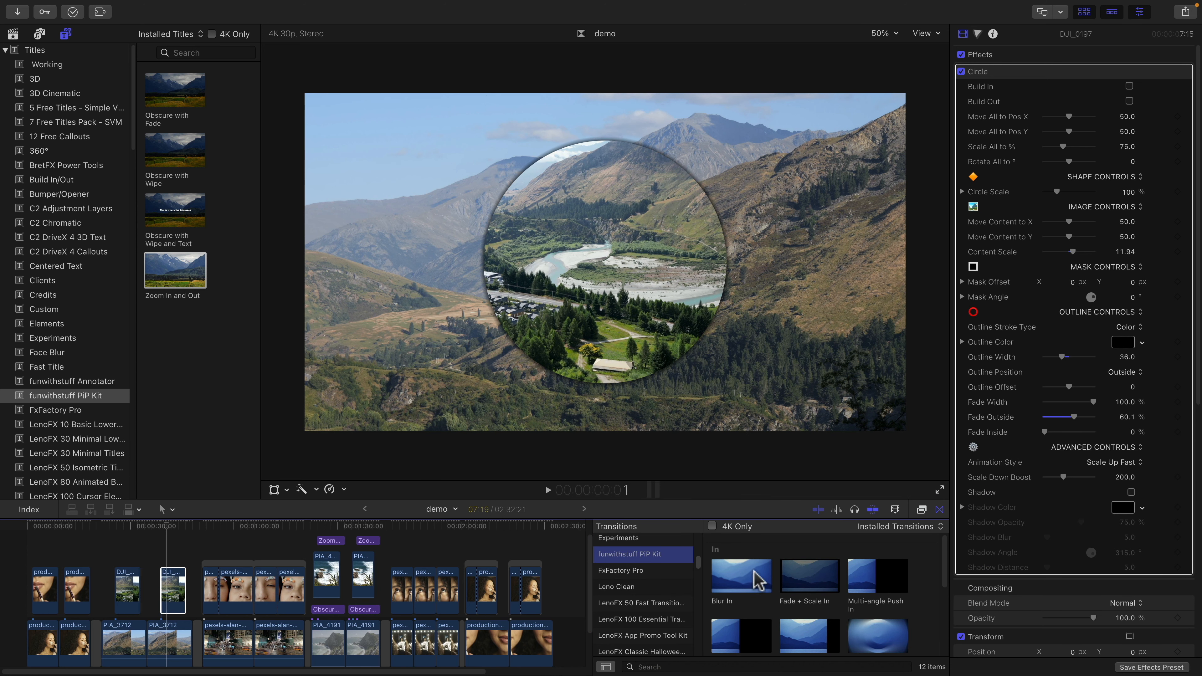
pyautogui.scroll(-5, 758, 579)
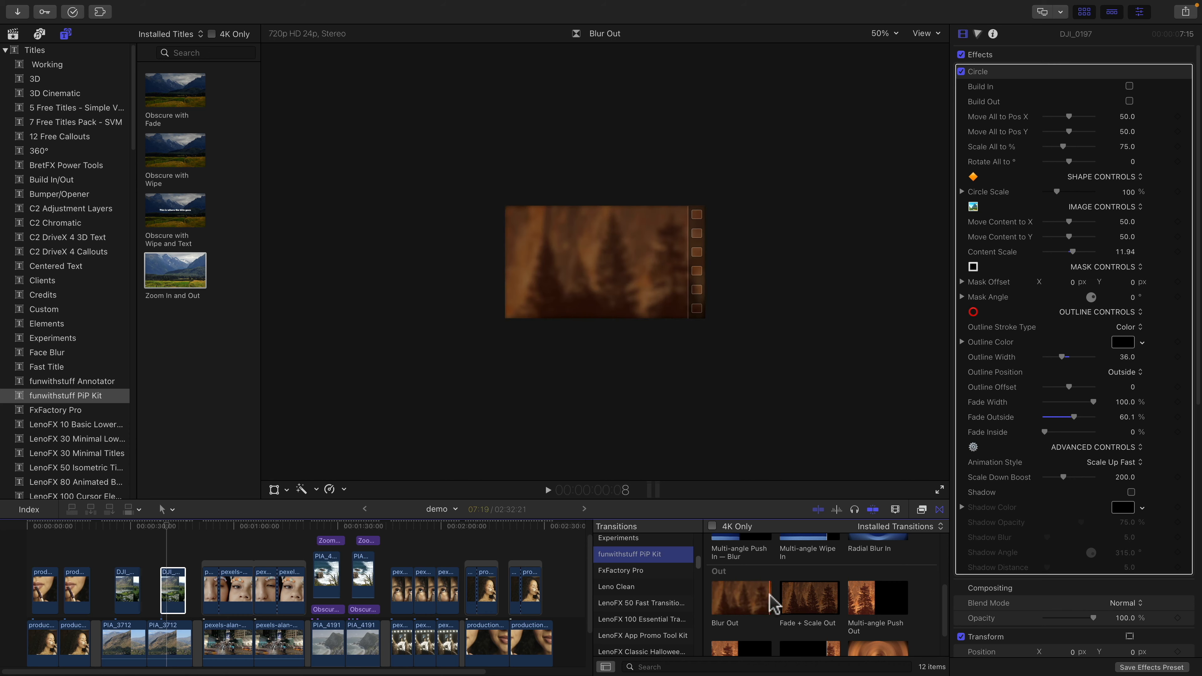
pyautogui.scroll(3, 772, 604)
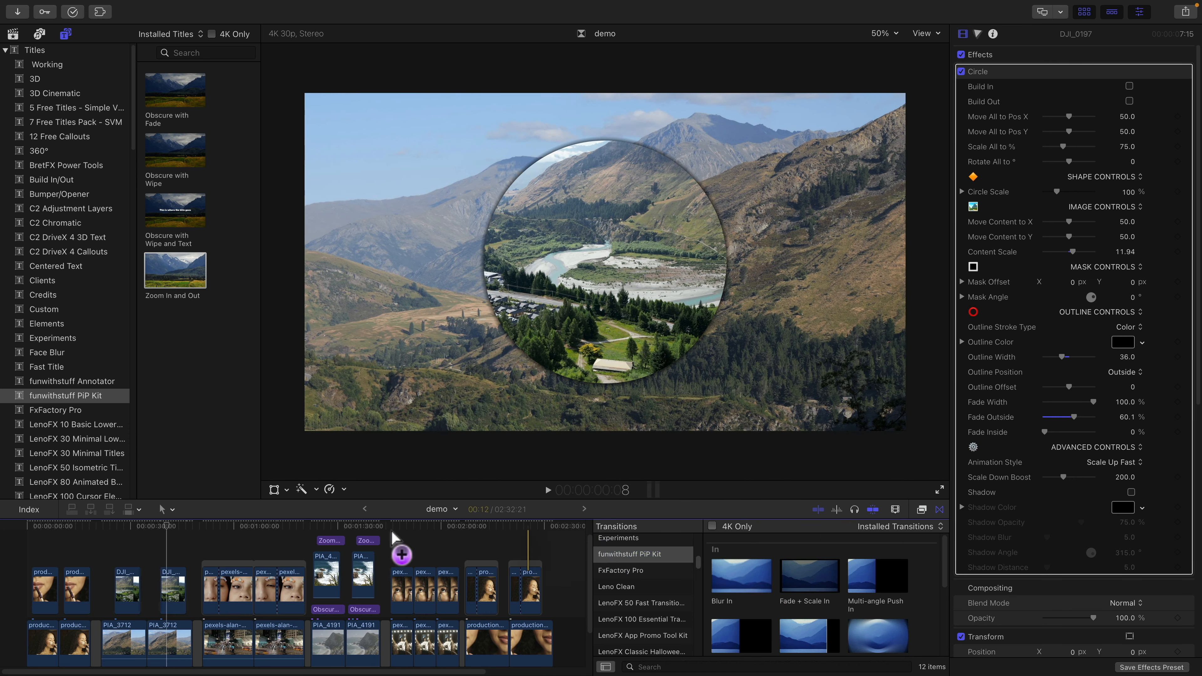
pyautogui.moveTo(392, 538); pyautogui.dragTo(167, 590)
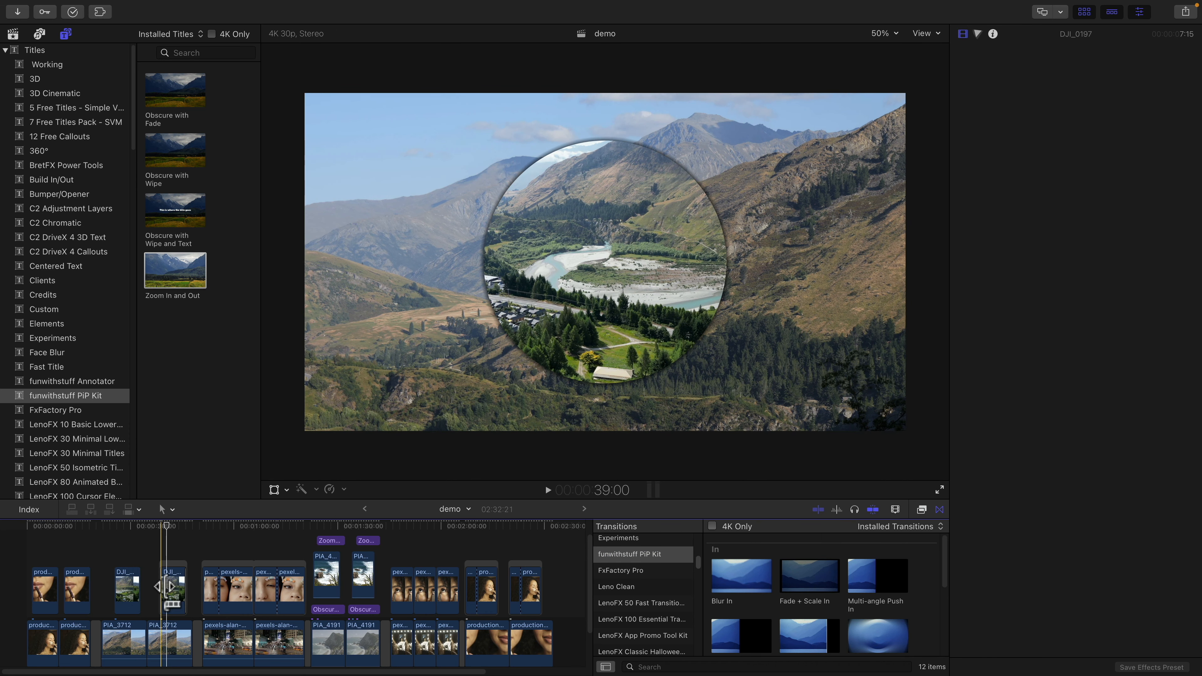
# Step: Apply the PiP Kit transition Multi-angle Push Out — Blur to the end of the second circle clip
pyautogui.press('super+equal')
pyautogui.press('super+equal')
pyautogui.press('super+equal')
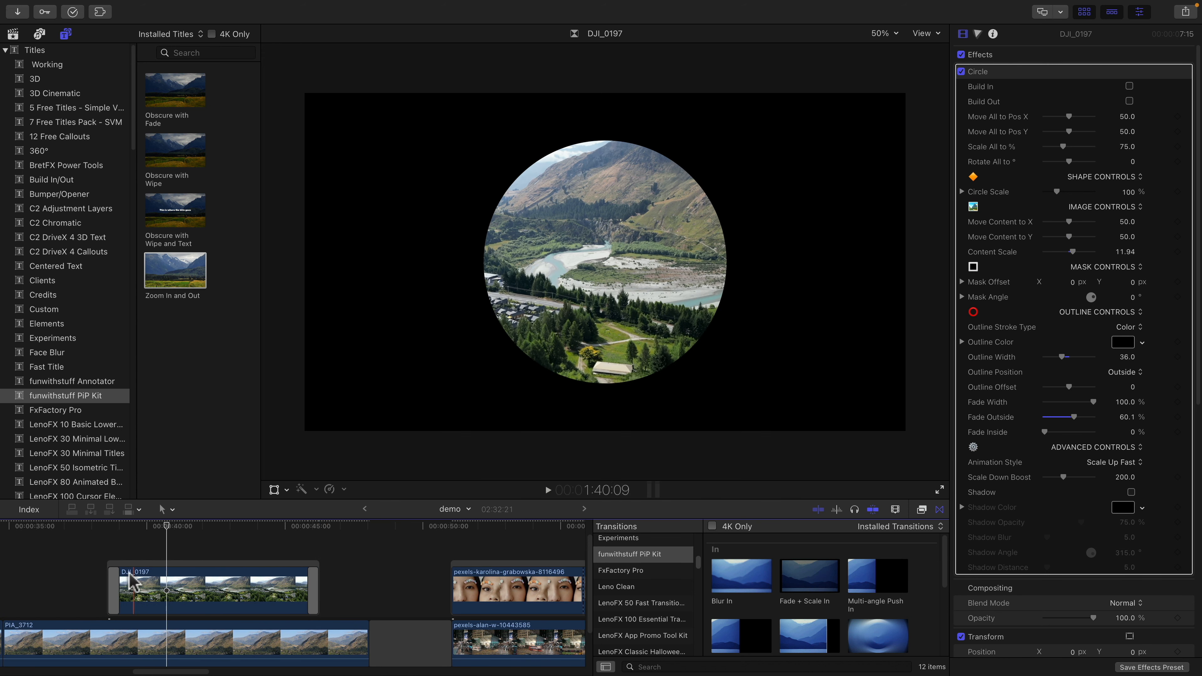
pyautogui.scroll(-3, 765, 621)
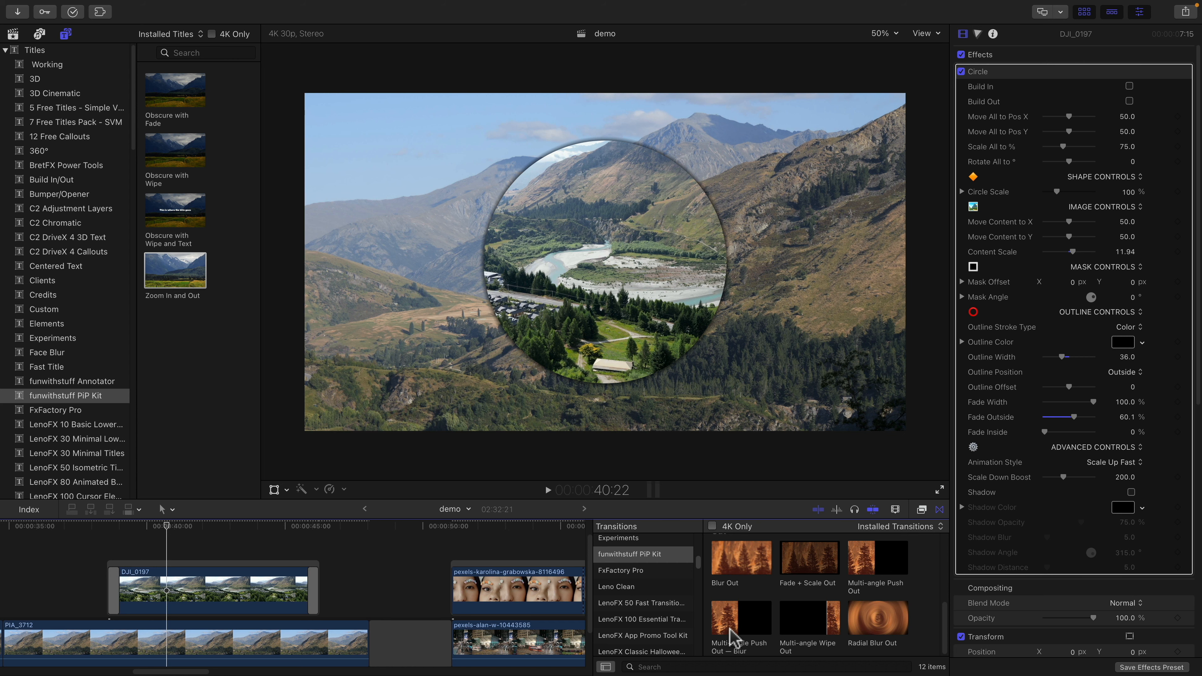
pyautogui.moveTo(735, 637); pyautogui.dragTo(310, 592)
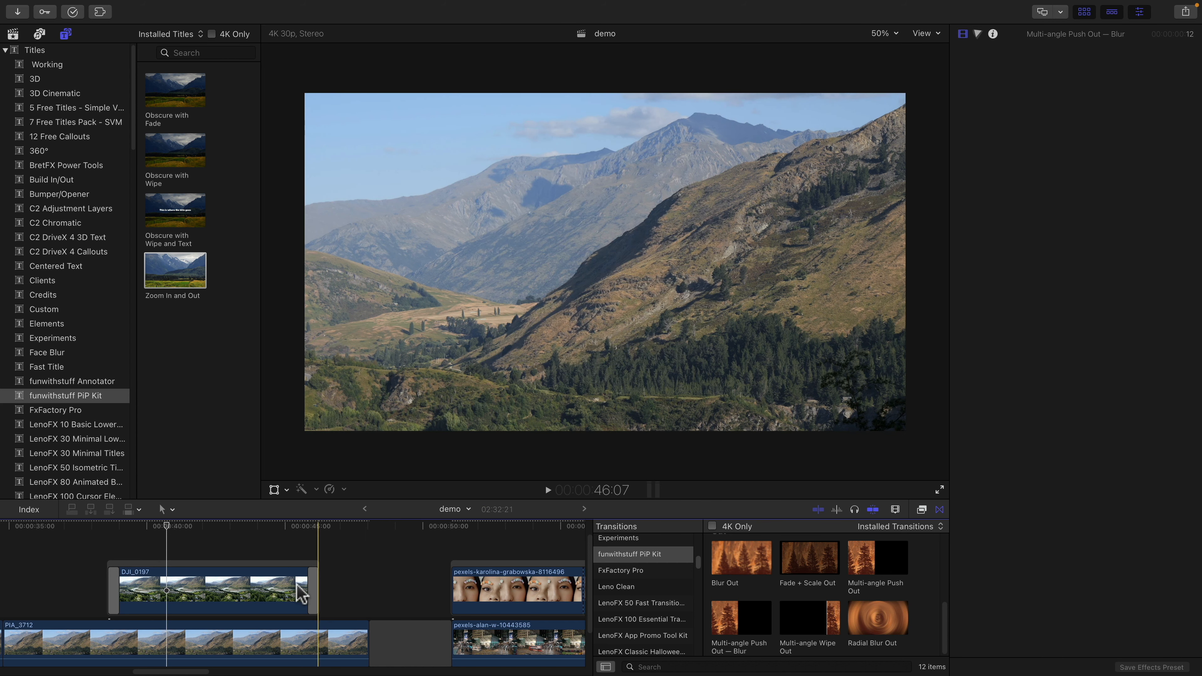
# Step: Play the start and end of the circle clip to preview its in and out transitions
pyautogui.press('space')
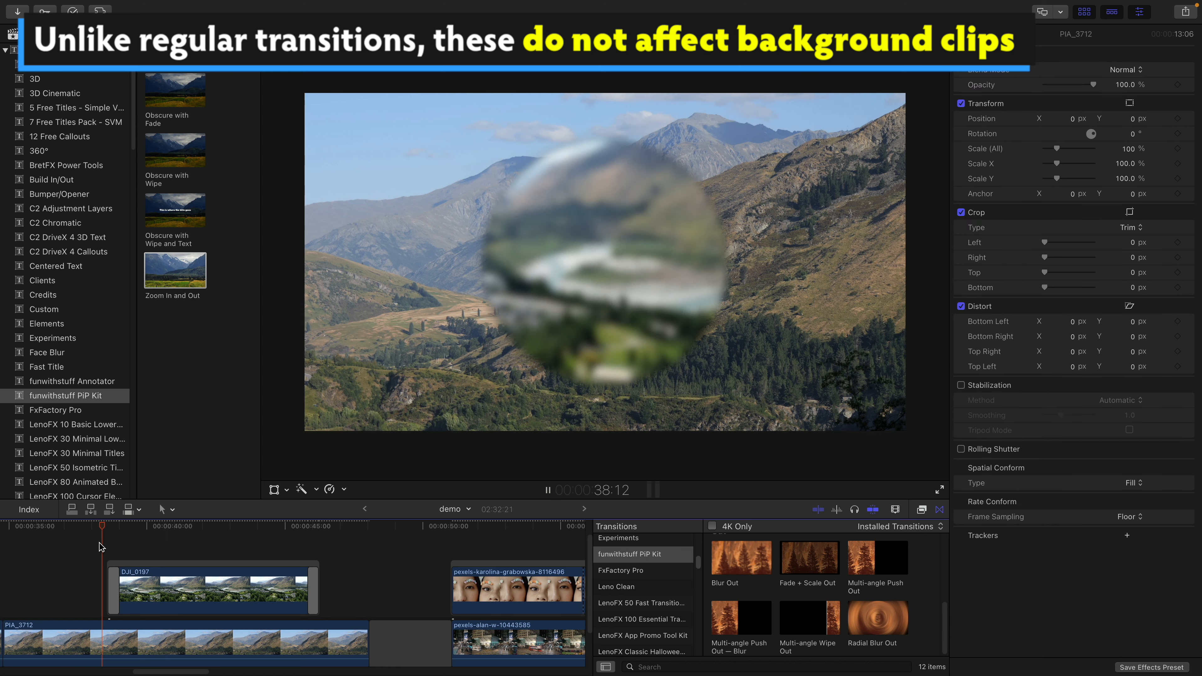
pyautogui.click(297, 529)
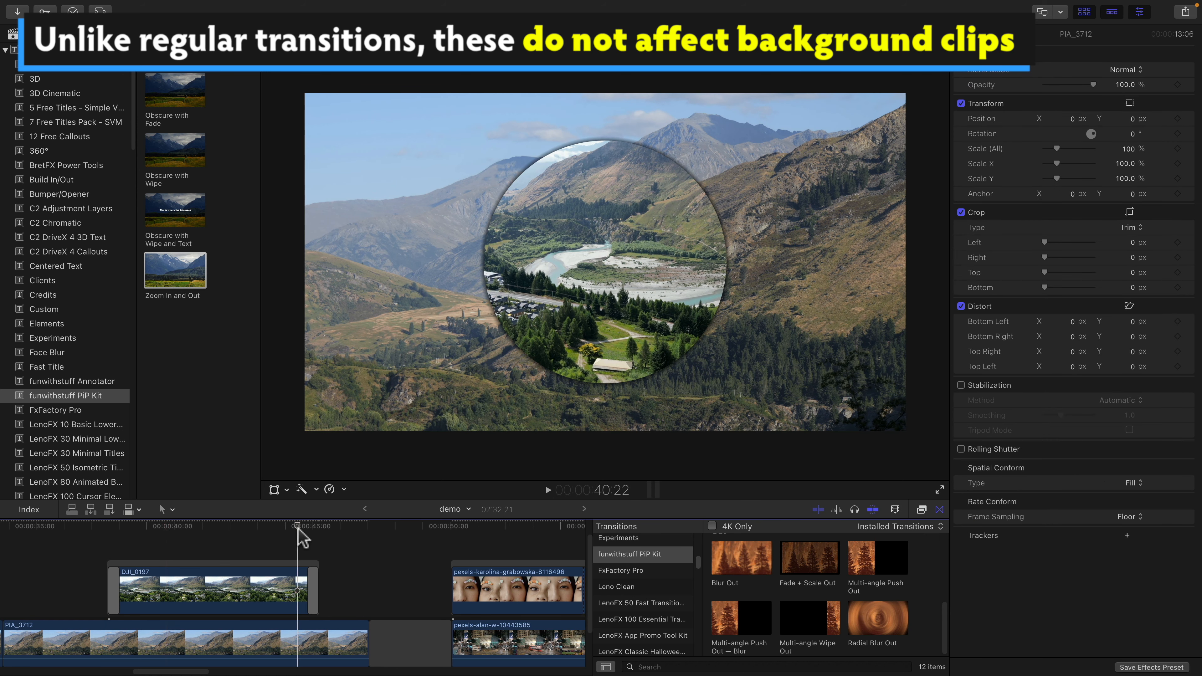
pyautogui.press('space')
pyautogui.press('space')
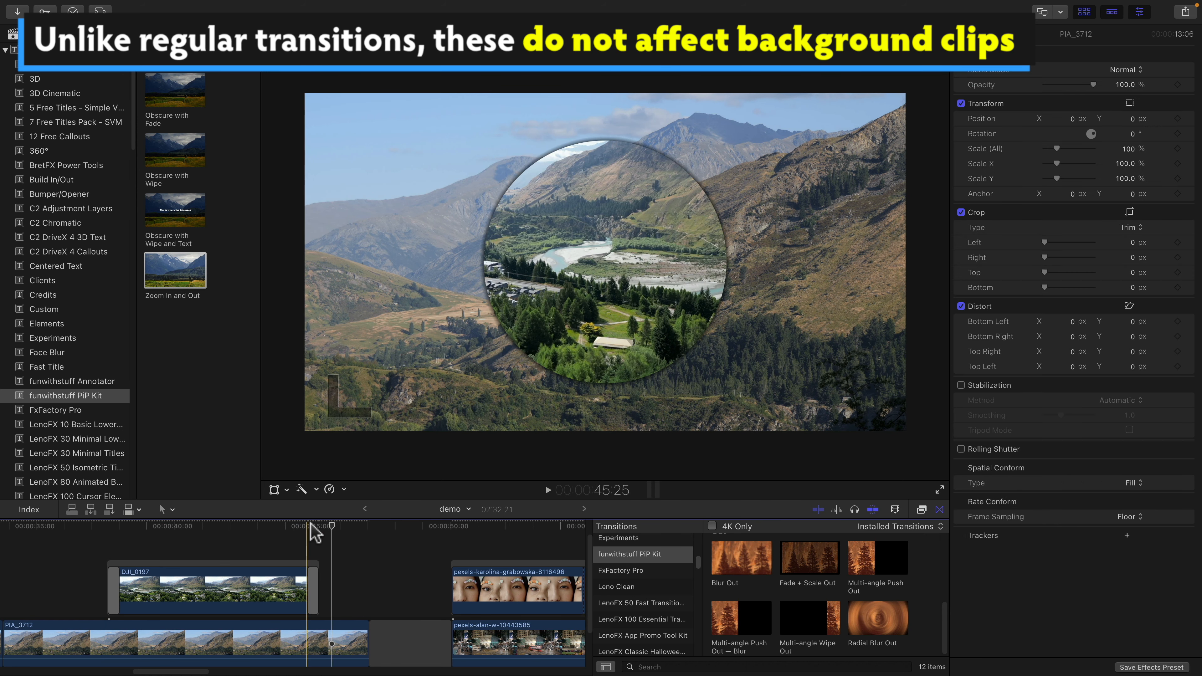
# Step: Redirect the circle clip's Multi-angle Push Out — Blur transition by setting Move To X to 1.38 and Y to 0.47
pyautogui.click(310, 524)
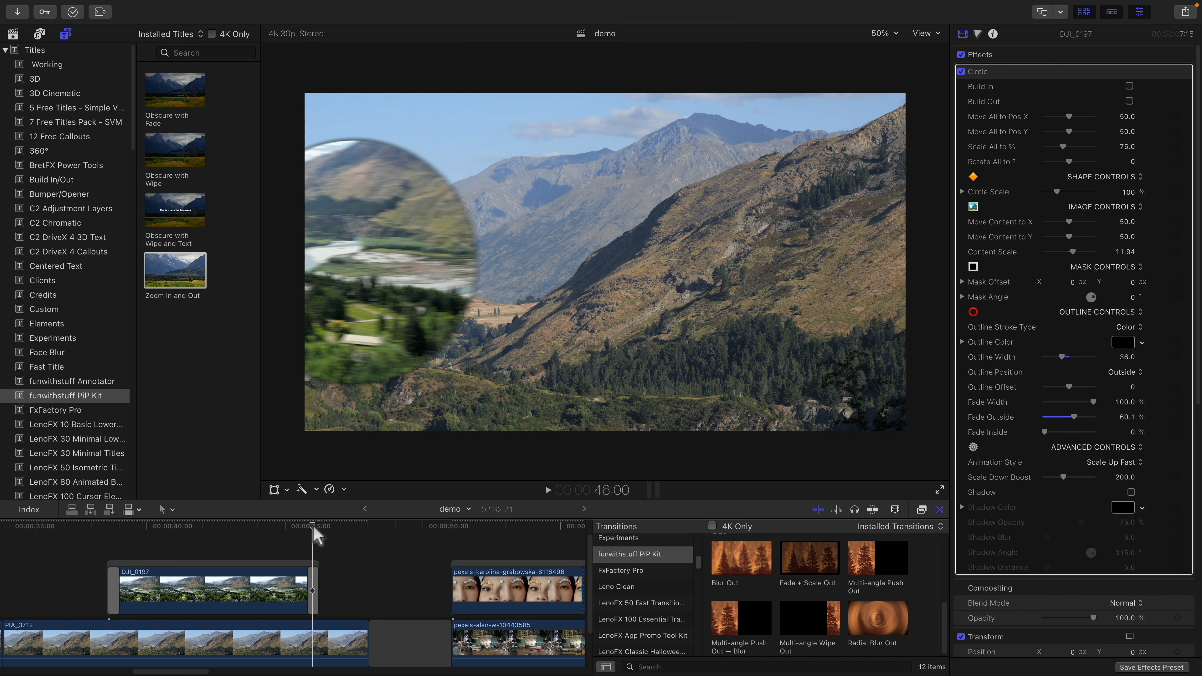
pyautogui.click(314, 587)
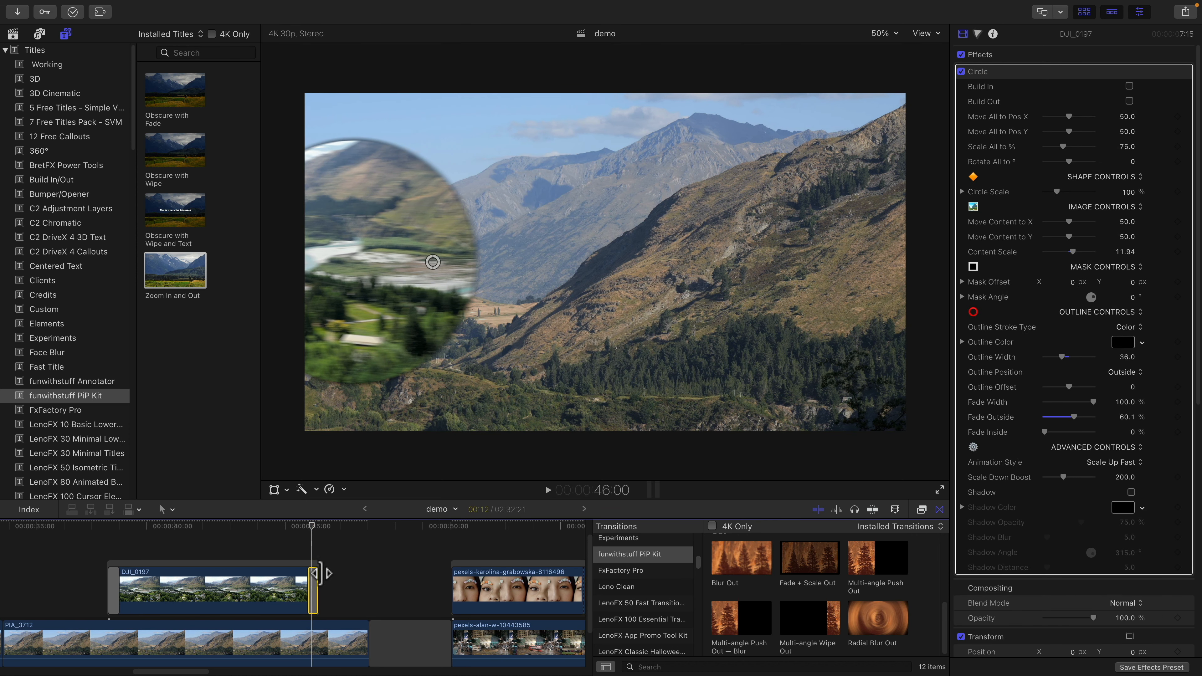
pyautogui.moveTo(435, 265); pyautogui.dragTo(464, 116)
pyautogui.moveTo(317, 525); pyautogui.dragTo(311, 525)
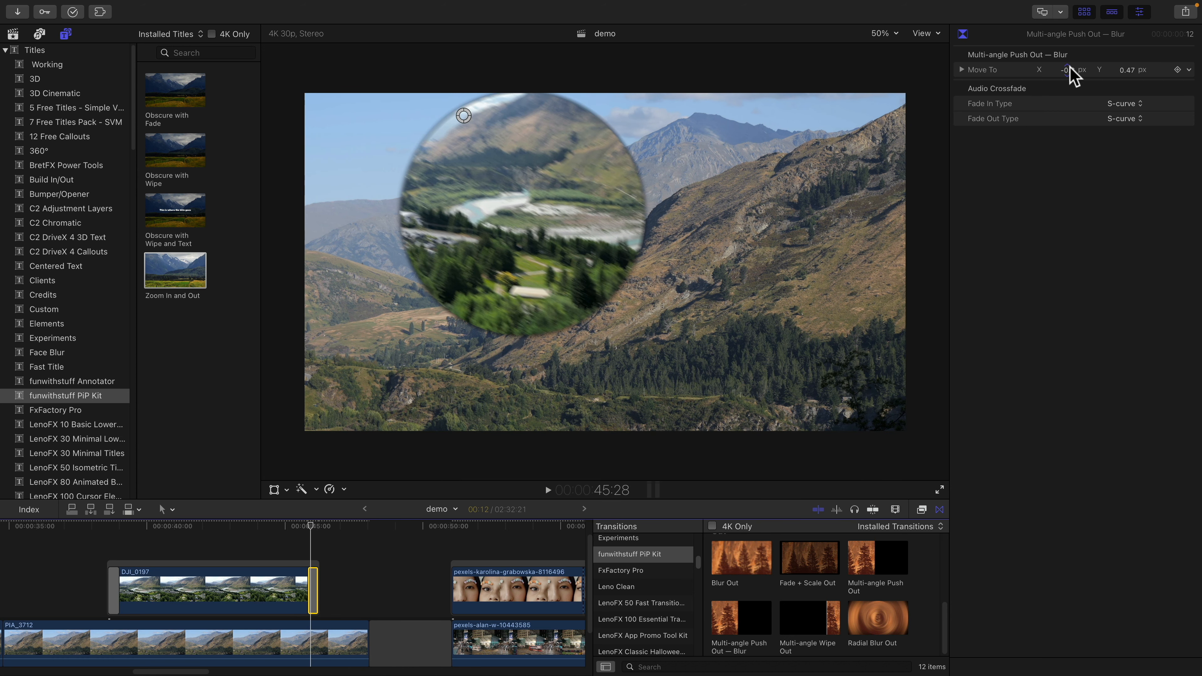
pyautogui.moveTo(1069, 69); pyautogui.dragTo(1084, 70)
# Step: Play the circle clip's opening transition and park the playhead within it to inspect the blur
pyautogui.click(108, 525)
pyautogui.press('space')
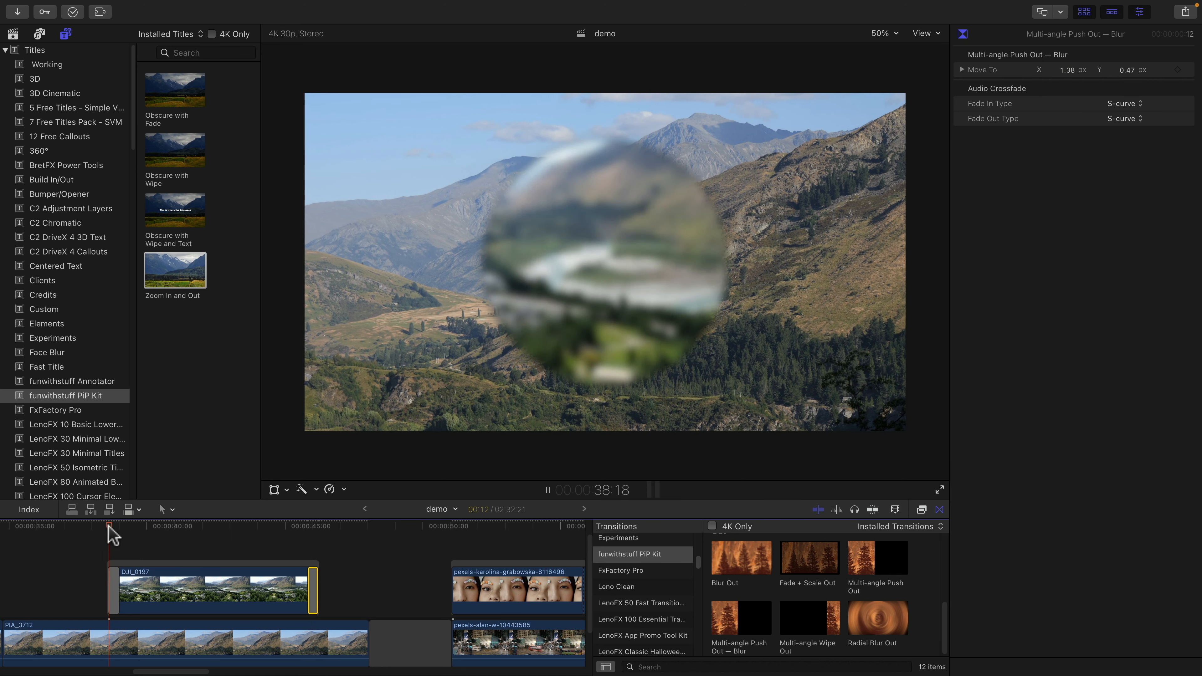
pyautogui.press('space')
pyautogui.click(113, 525)
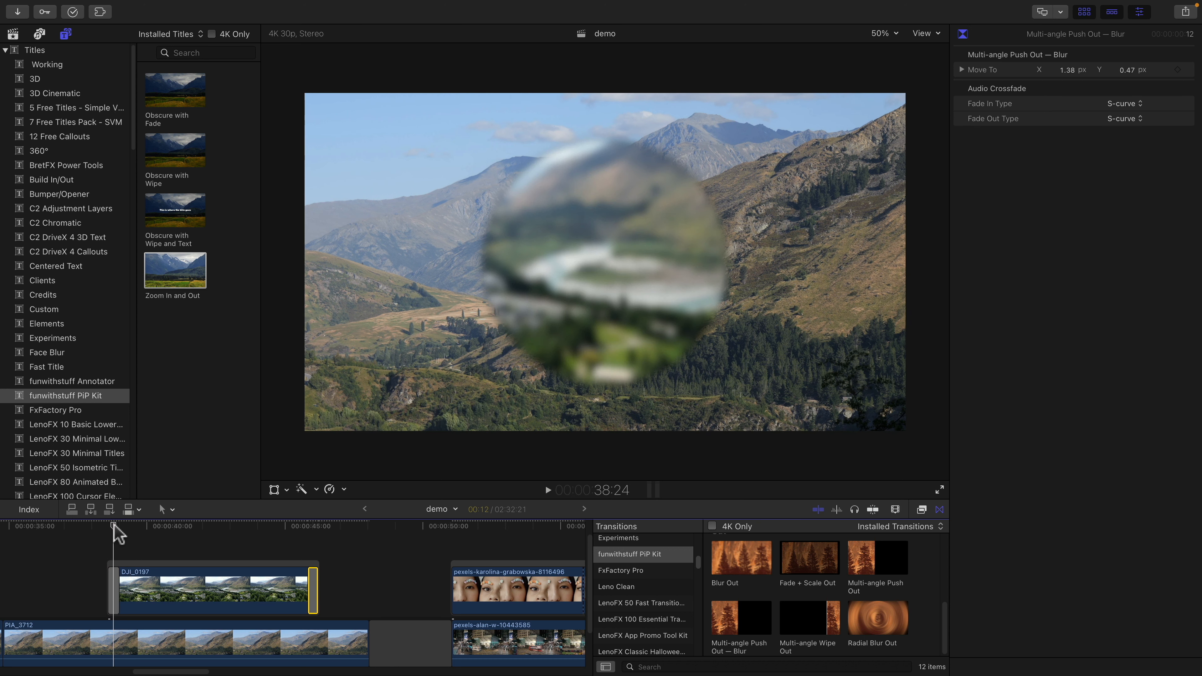